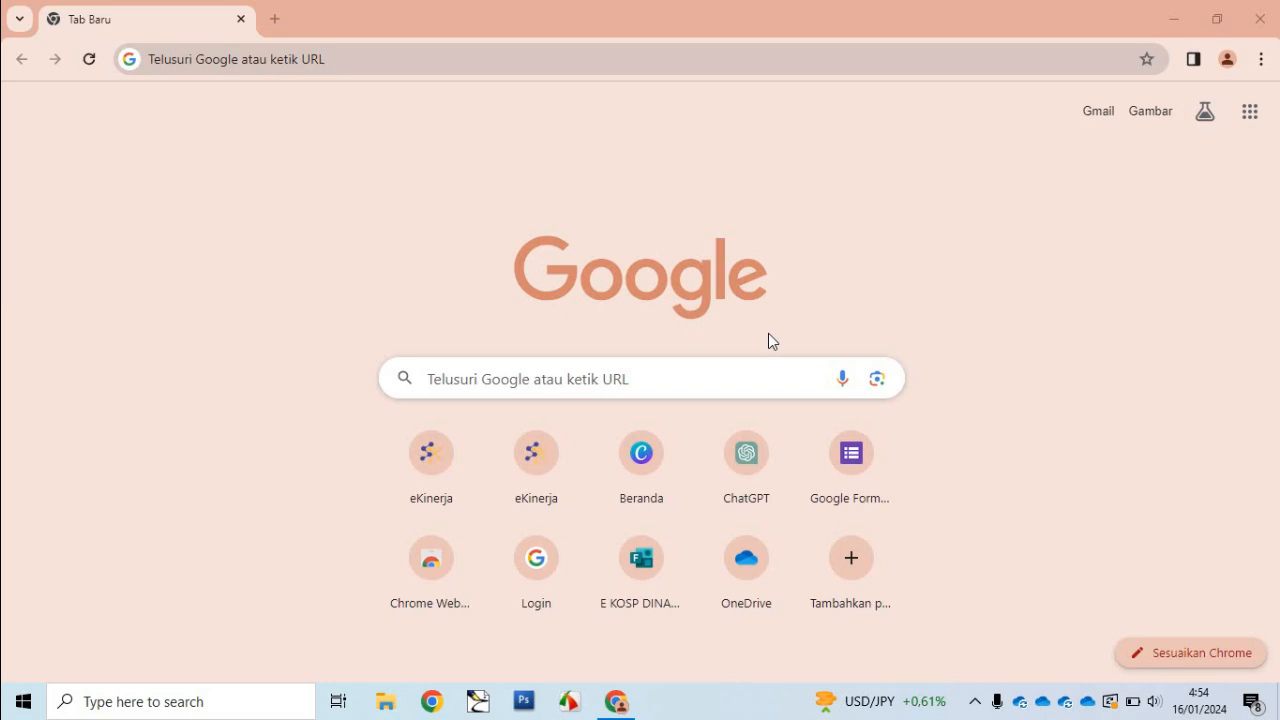
Search Google for merdeka mengajar, open the guru.kemdikbud.go.id site and enter PMM
click(330, 60)
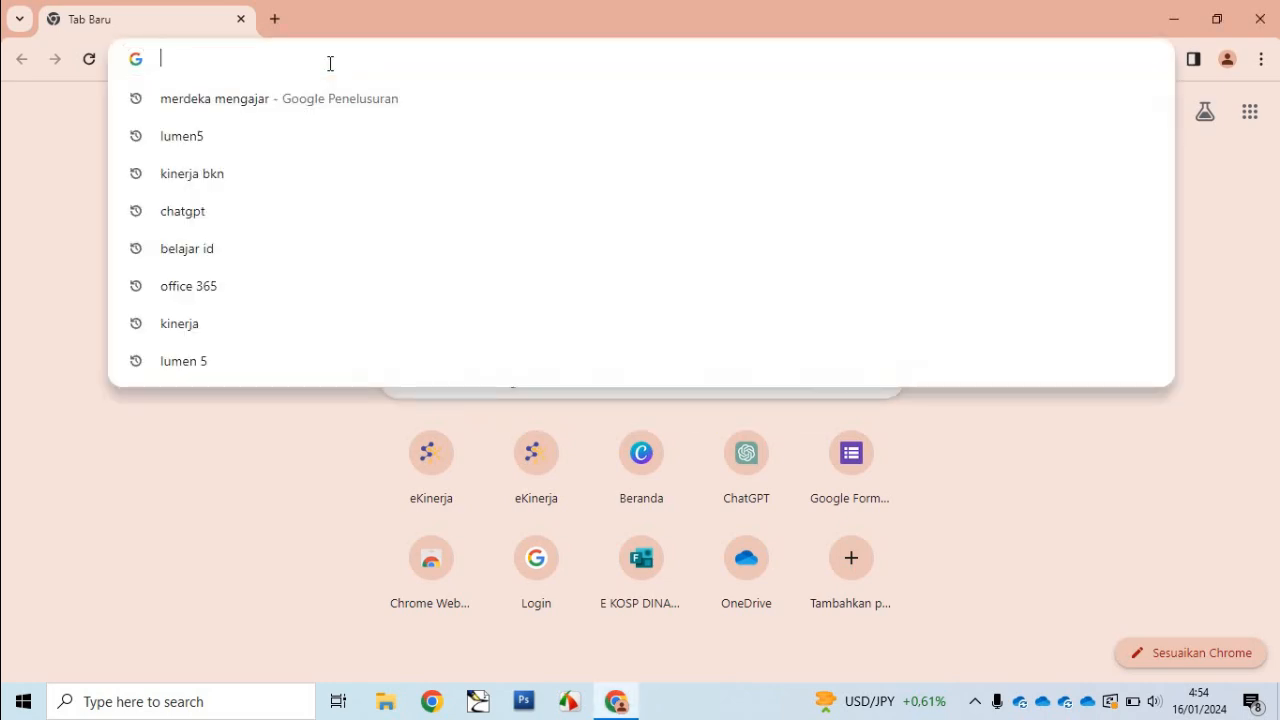
click(288, 100)
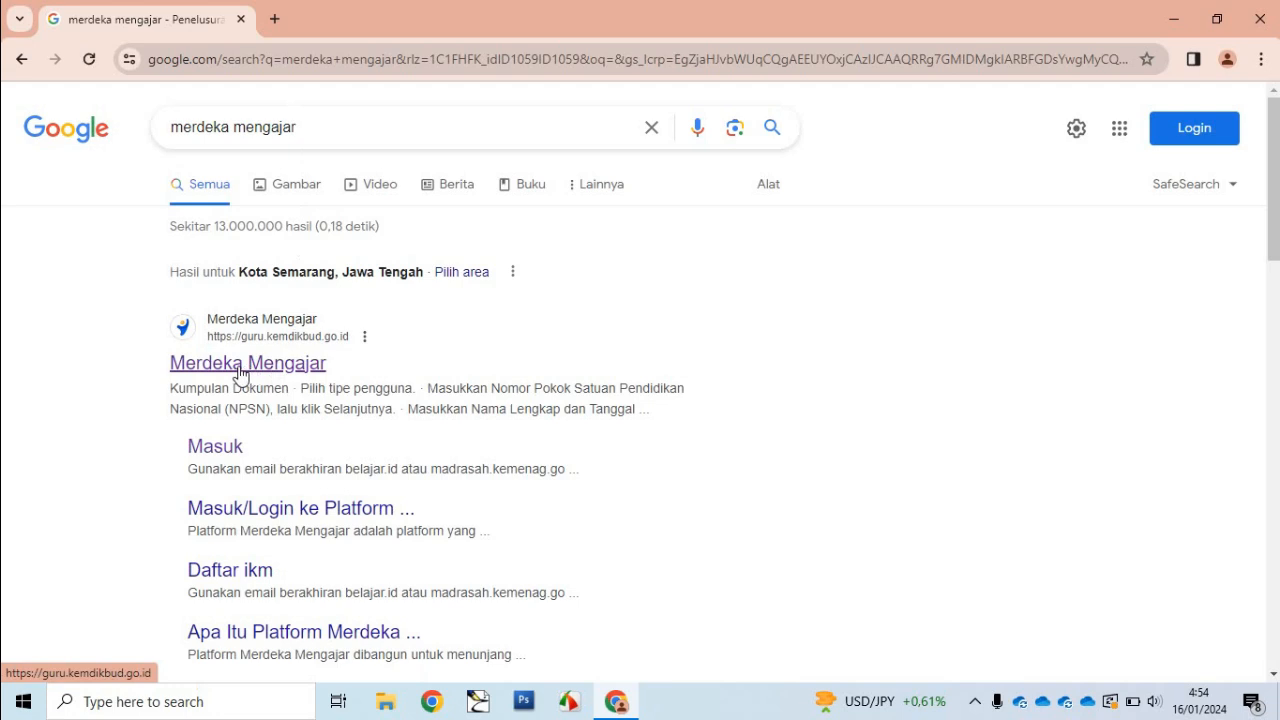
click(240, 366)
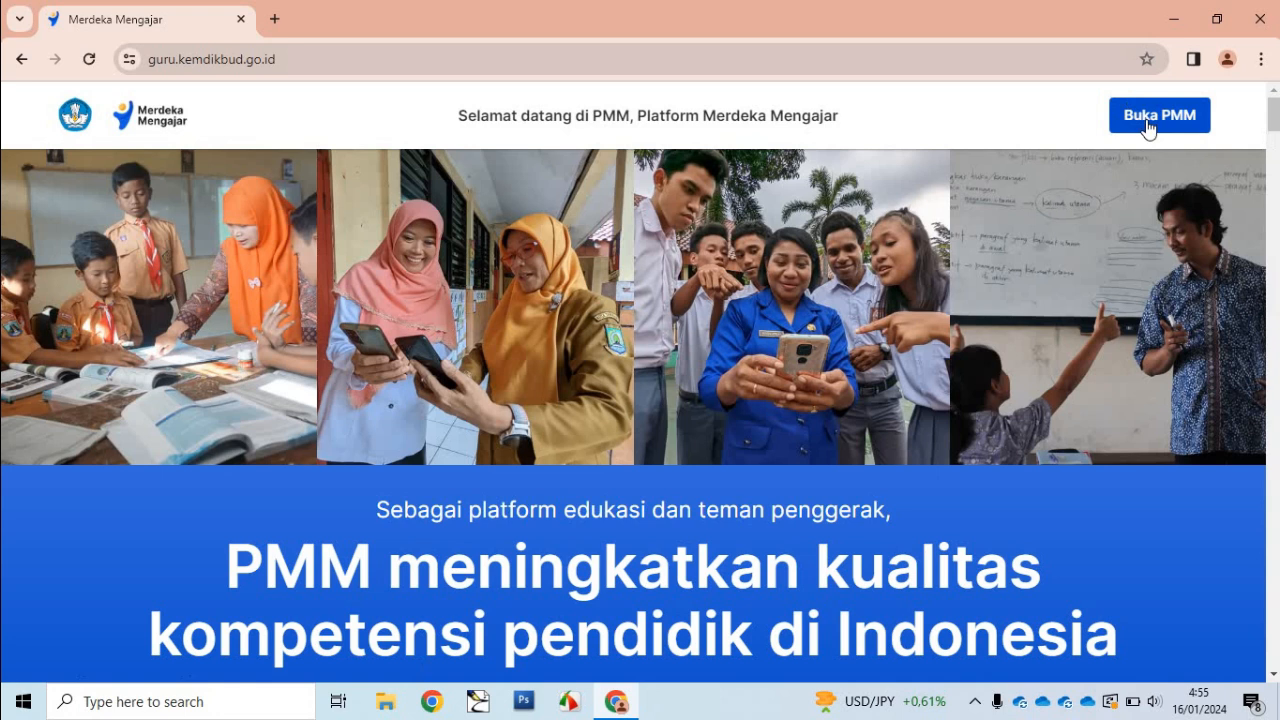
click(1165, 120)
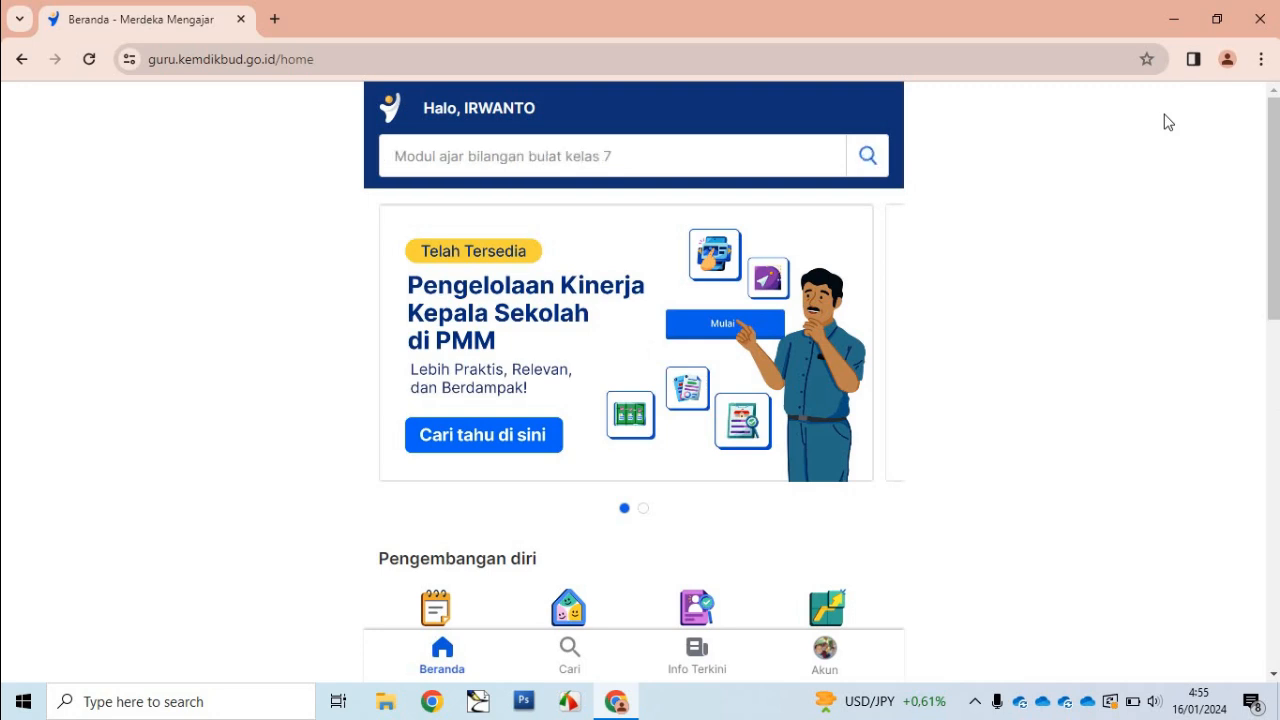
Open Pengelolaan Kinerja, go to Pengelolaan Kinerja Anda and start the Perencanaan Kinerja Kepala Sekolah
drag(1275, 205, 1260, 297)
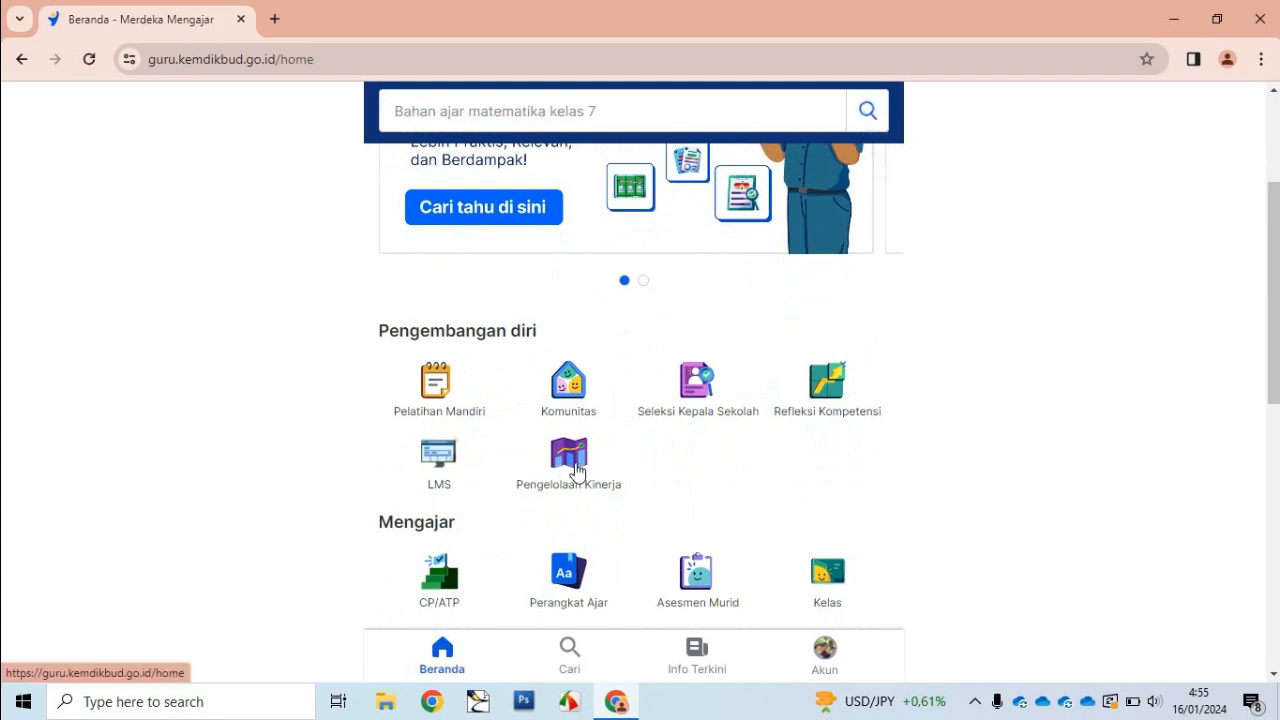
click(576, 471)
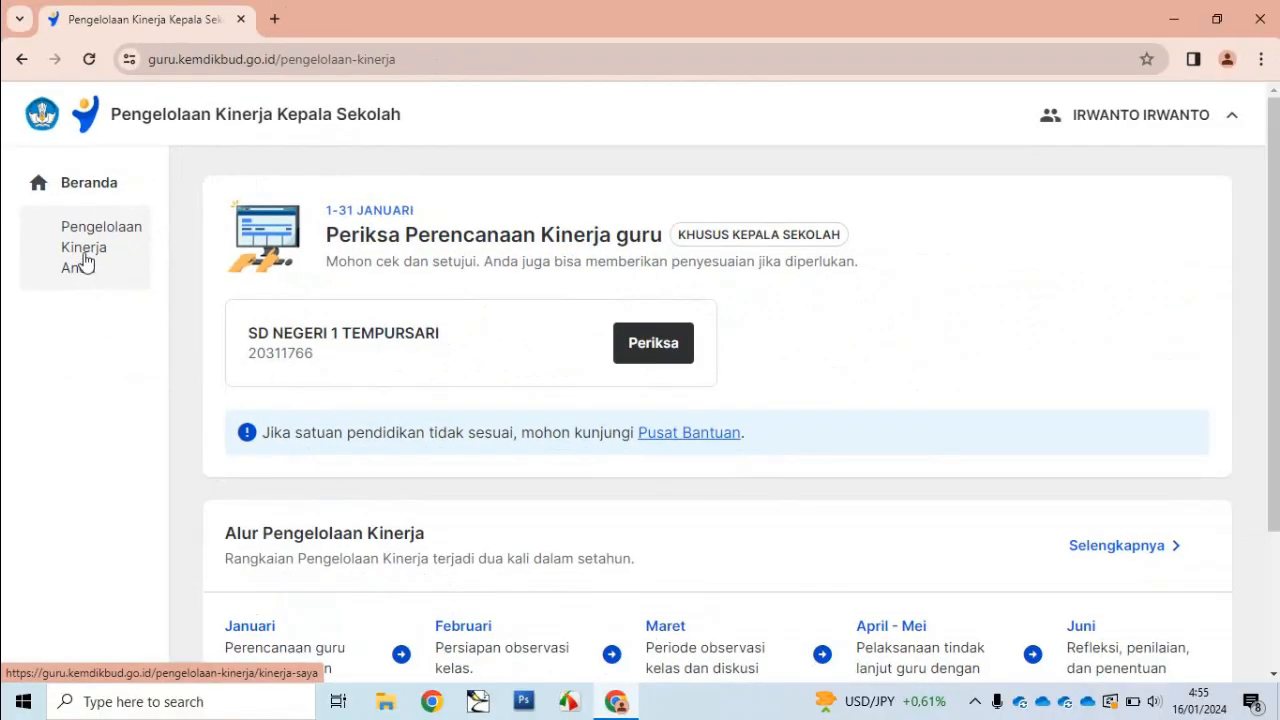
click(86, 262)
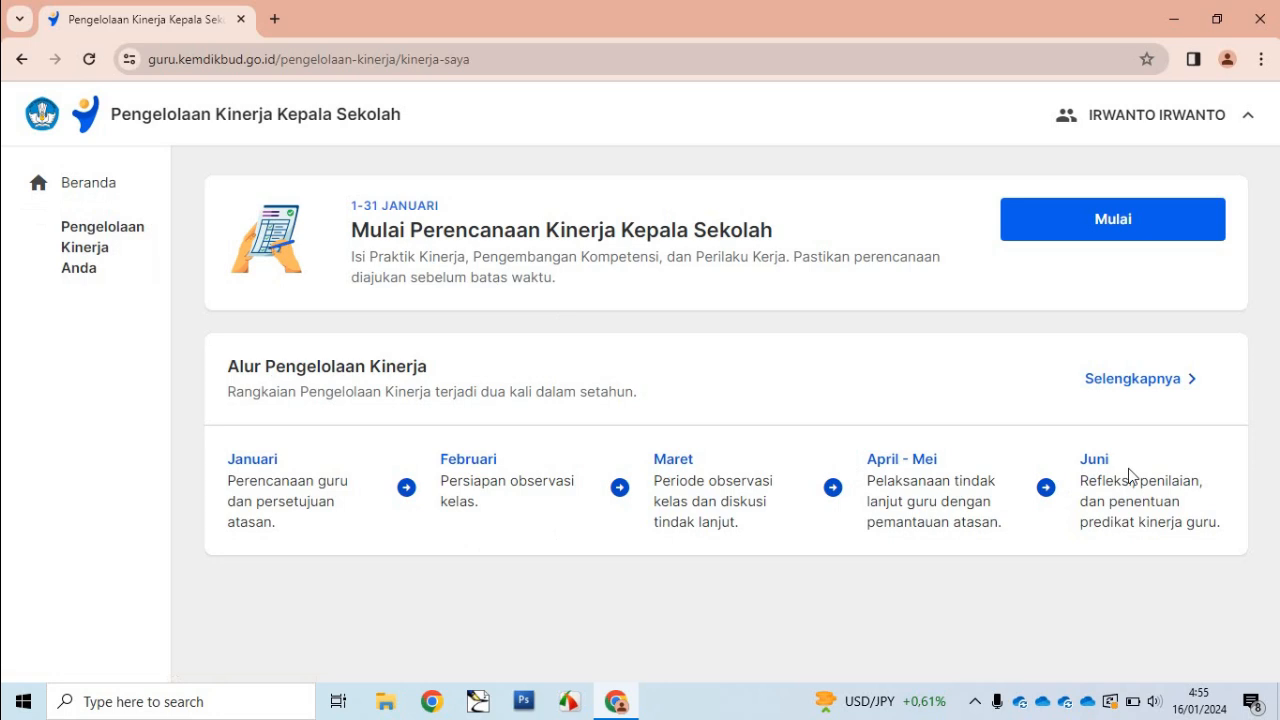
click(1098, 229)
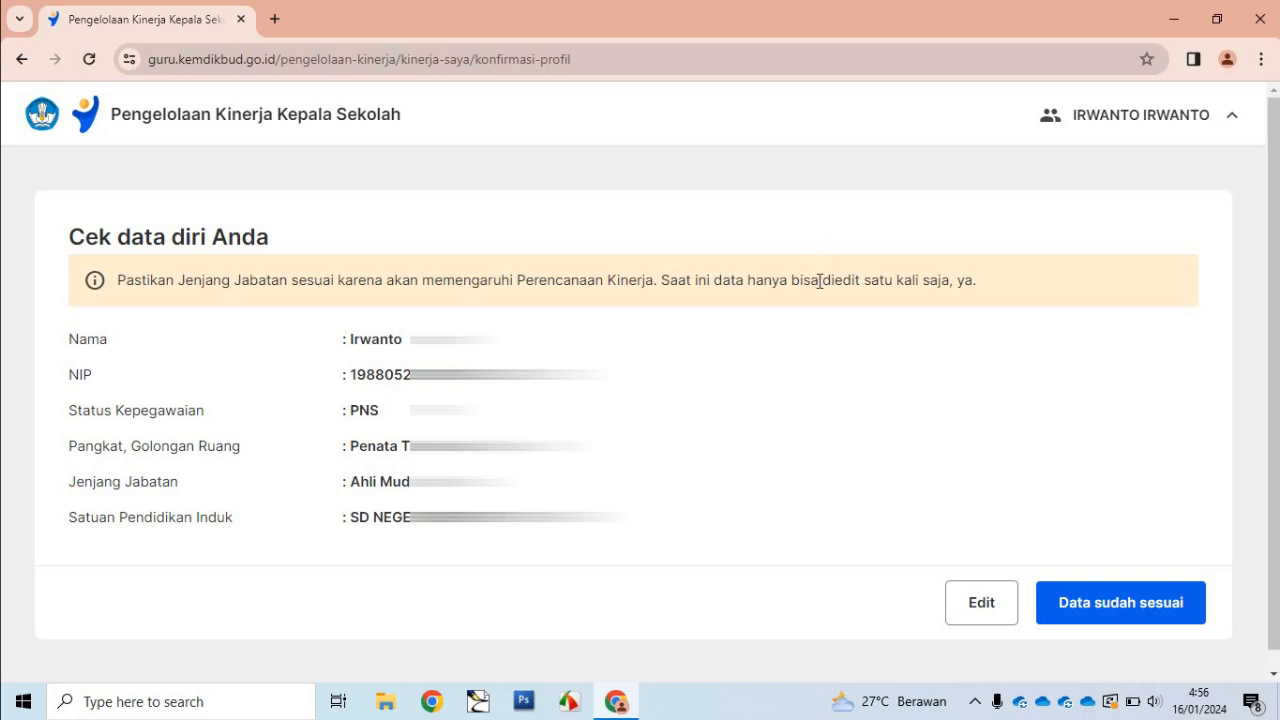
Check the notice about editing personal data only once and confirm that the profile data is correct
drag(822, 281, 943, 288)
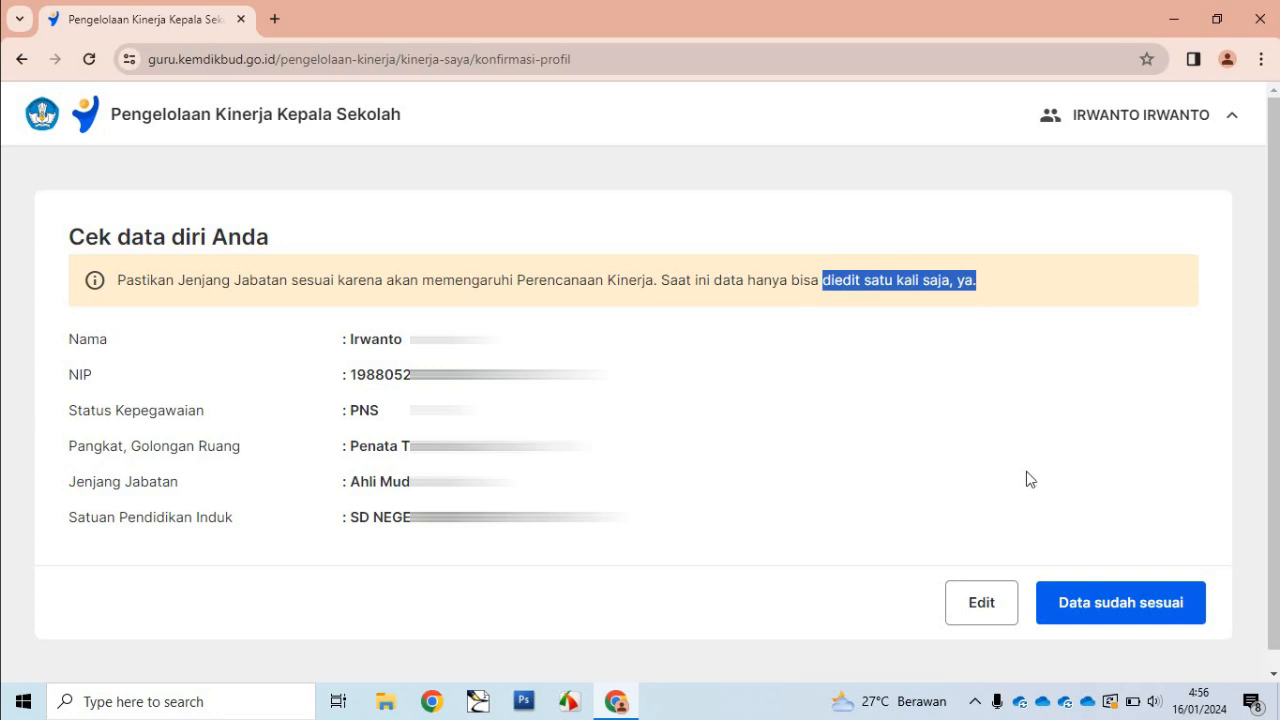
click(1110, 612)
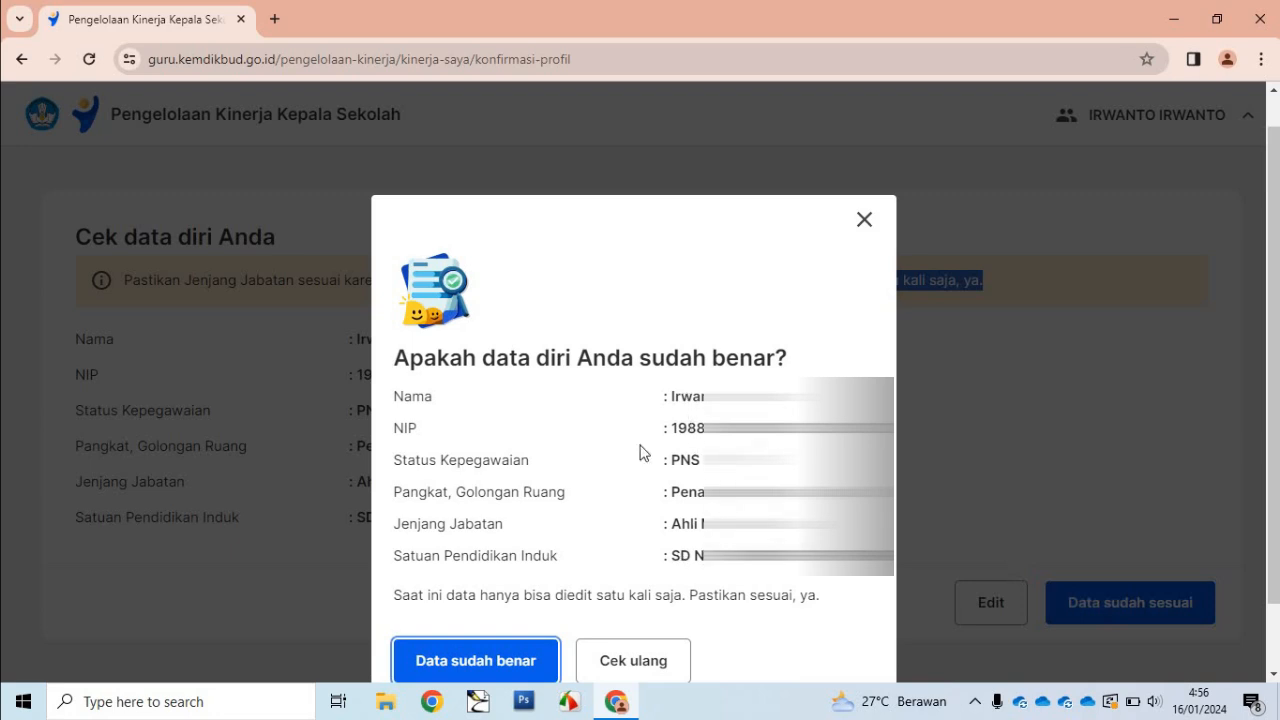
click(486, 665)
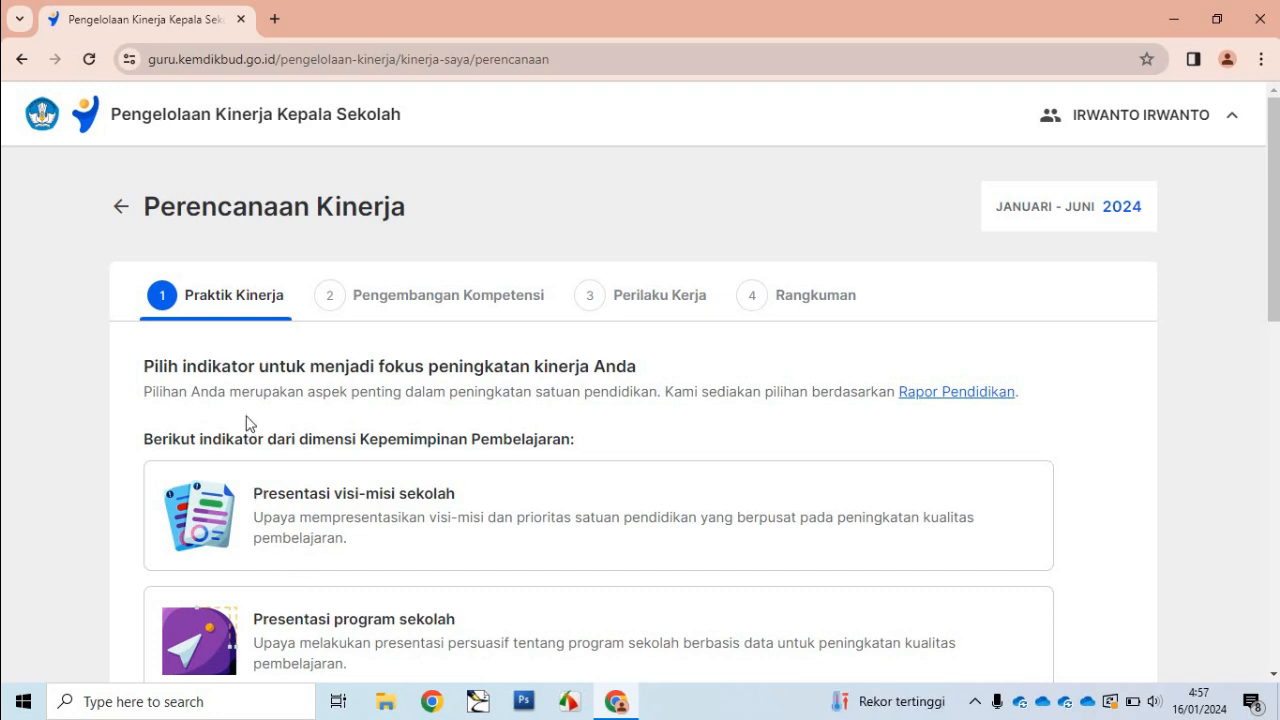
Choose the Praktik Kinerja indicator "Aktivasi kegiatan komunitas belajar" and continue to Pengembangan Kompetensi
key(Tab)
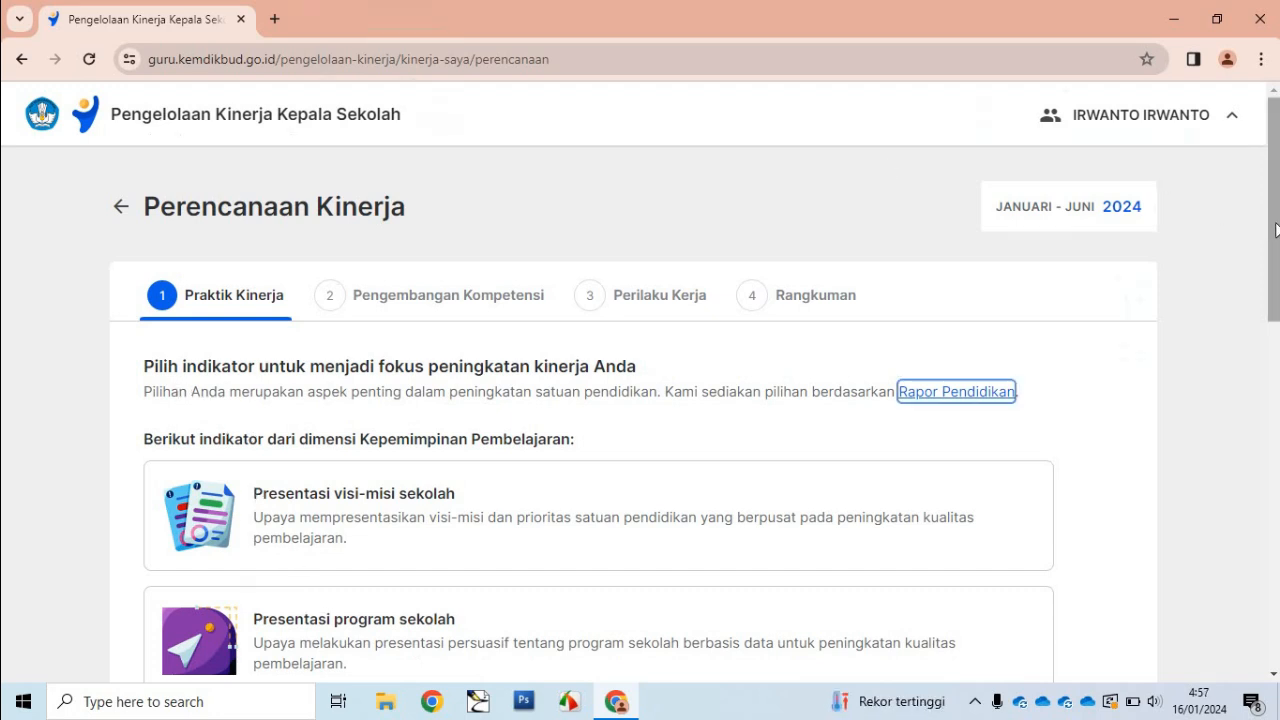
drag(1275, 230, 1205, 293)
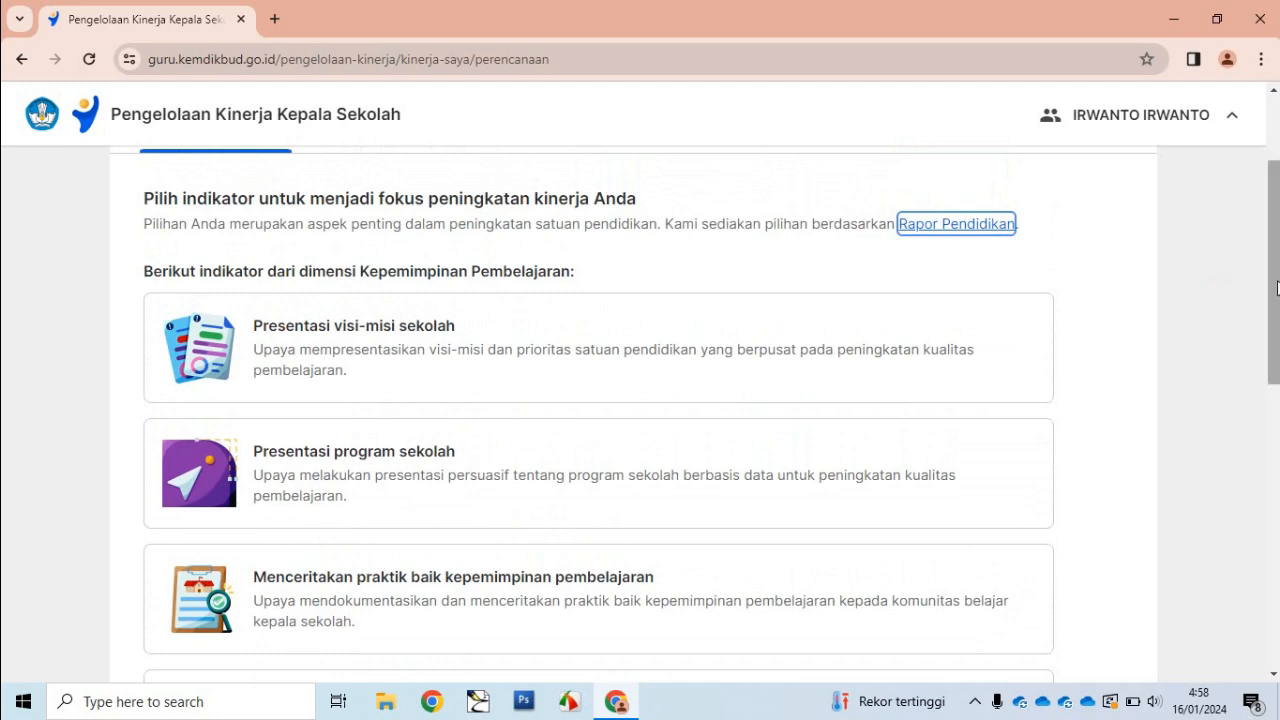
drag(1277, 288, 1246, 505)
click(346, 409)
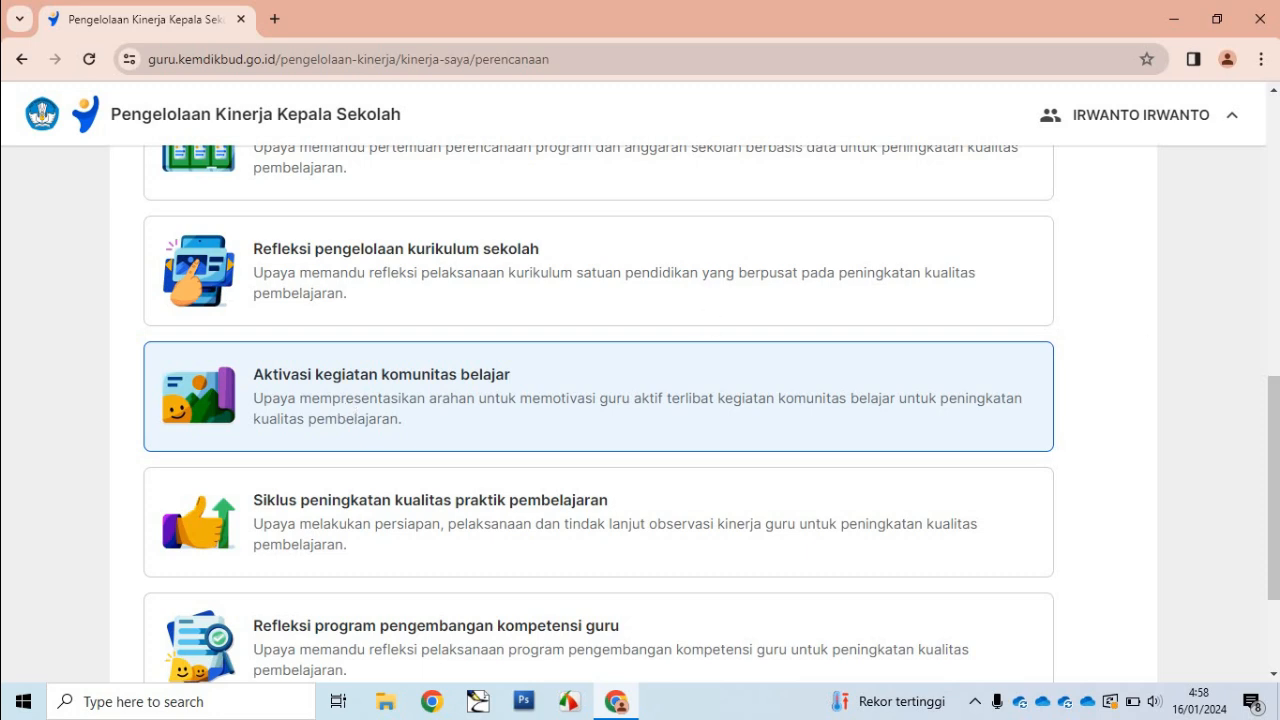
scroll(1272, 430, down, 2)
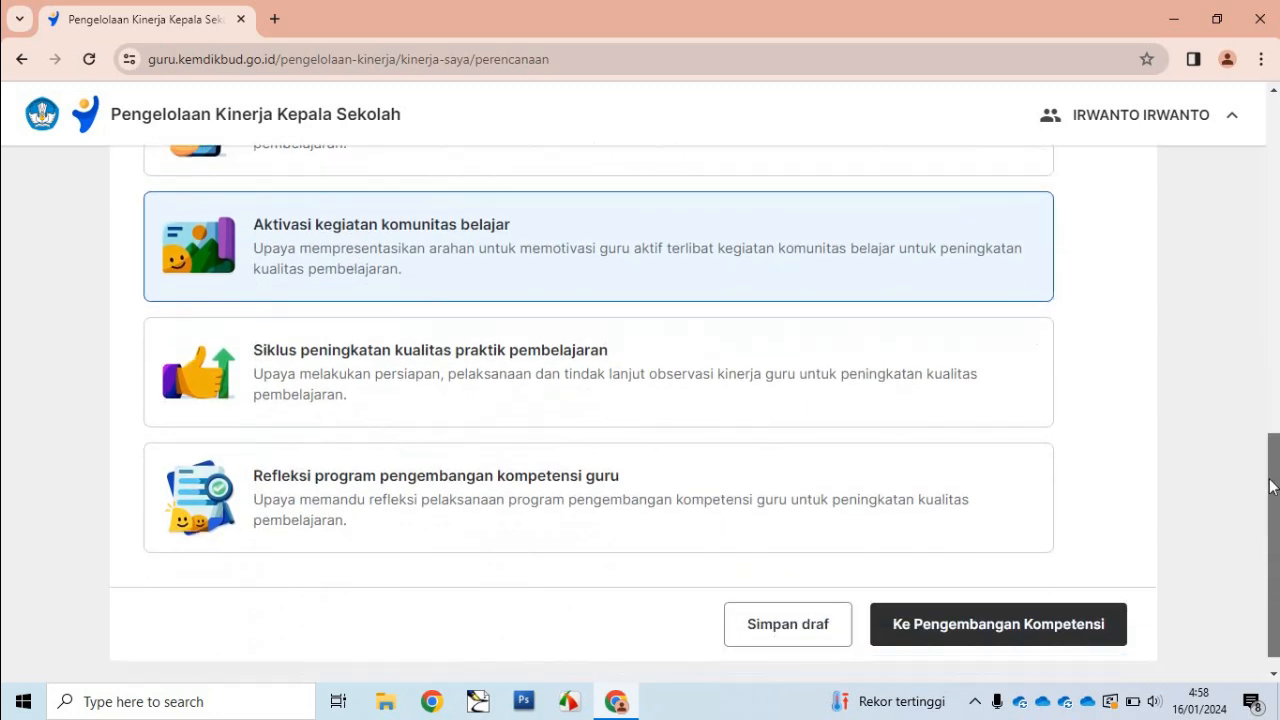
scroll(1270, 430, up, 2)
drag(1270, 430, 1254, 505)
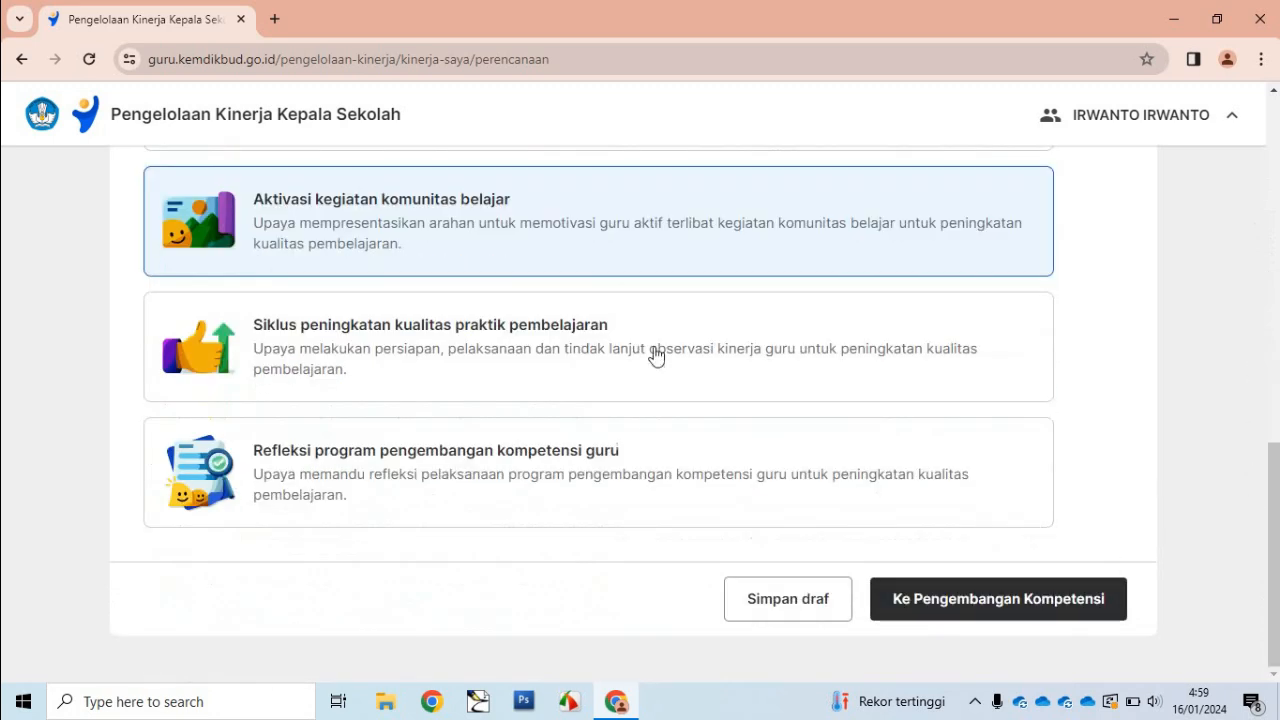
click(941, 599)
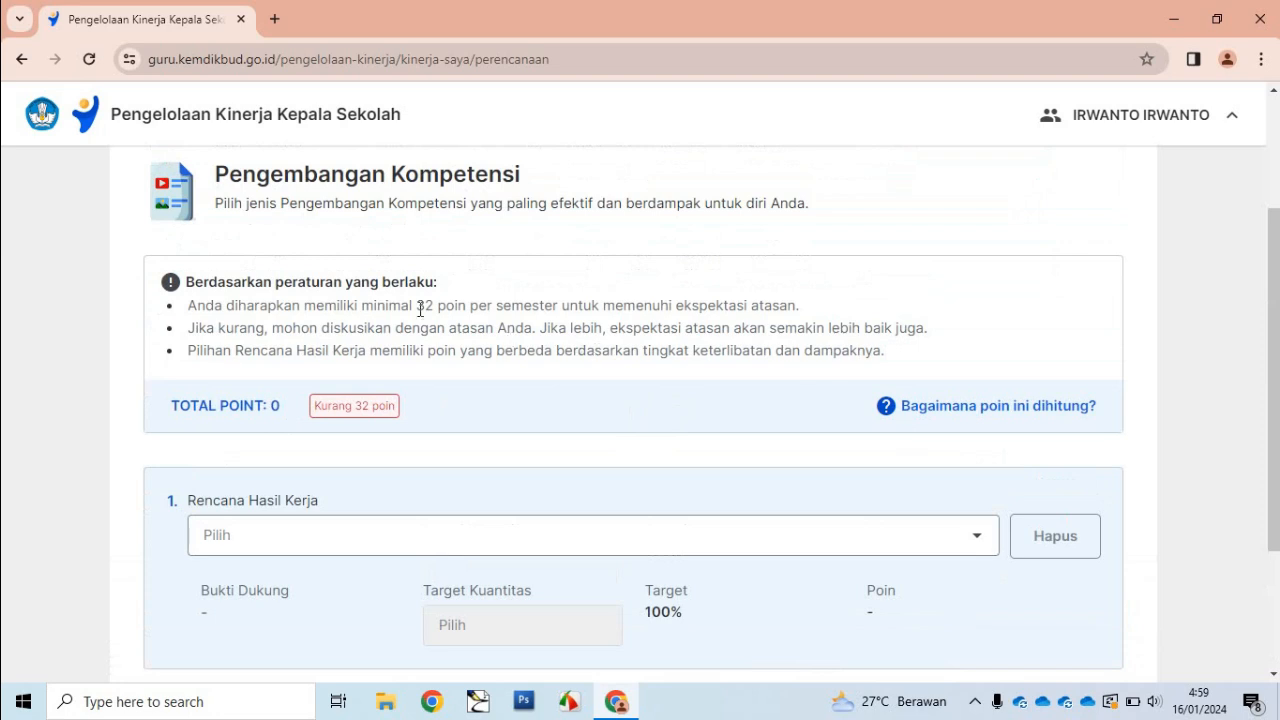
Review the semester point requirement and set the first Rencana Hasil Kerja to the 36-point penggerak komunitas belajar option
drag(414, 306, 565, 307)
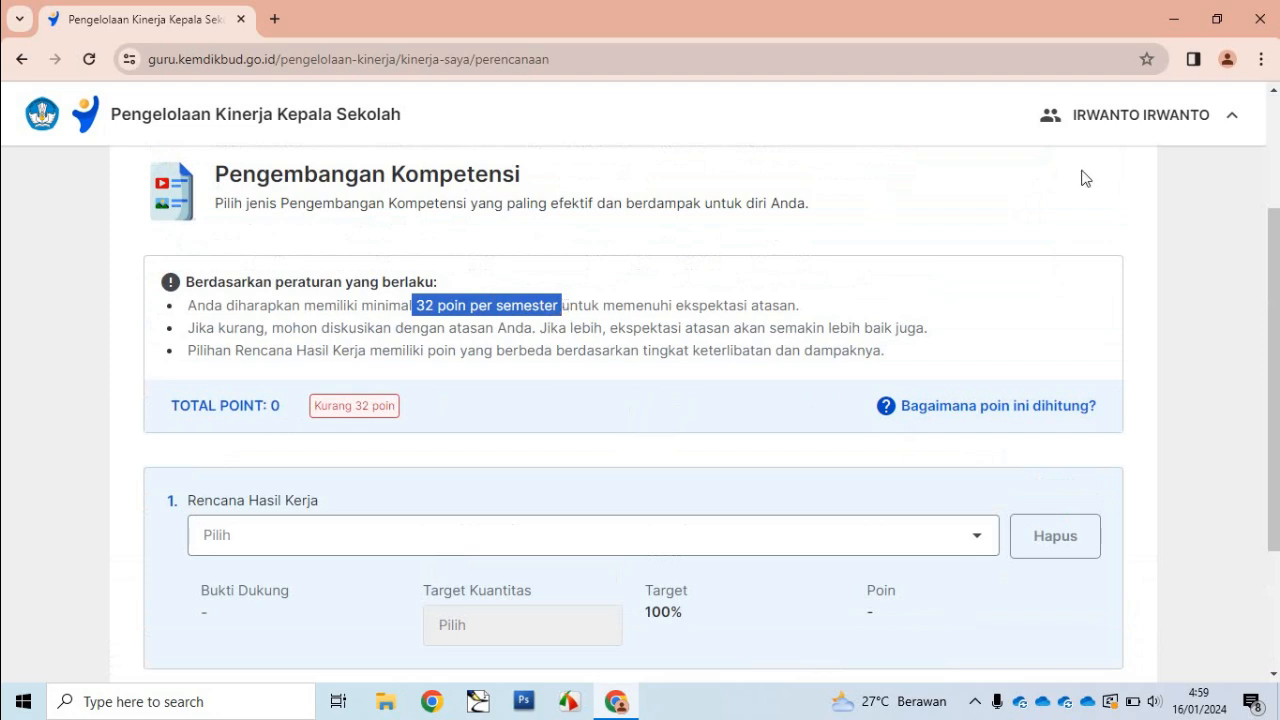
drag(1275, 272, 1273, 392)
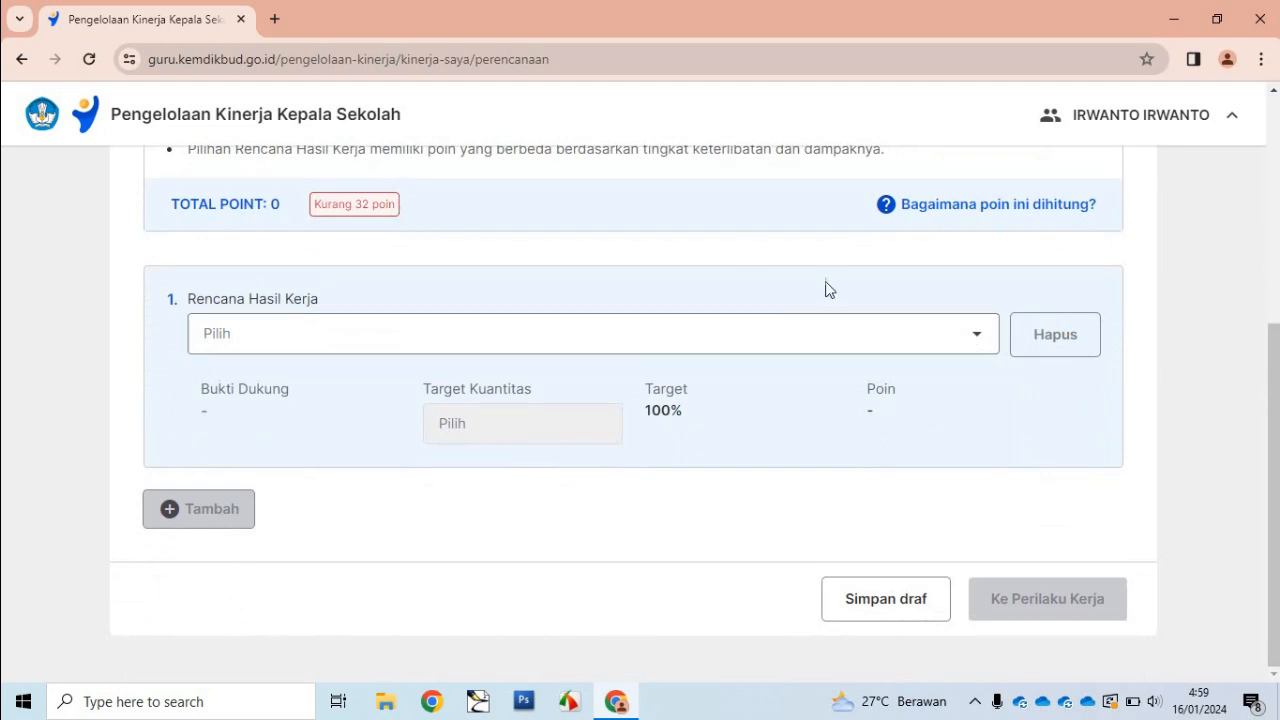
click(977, 340)
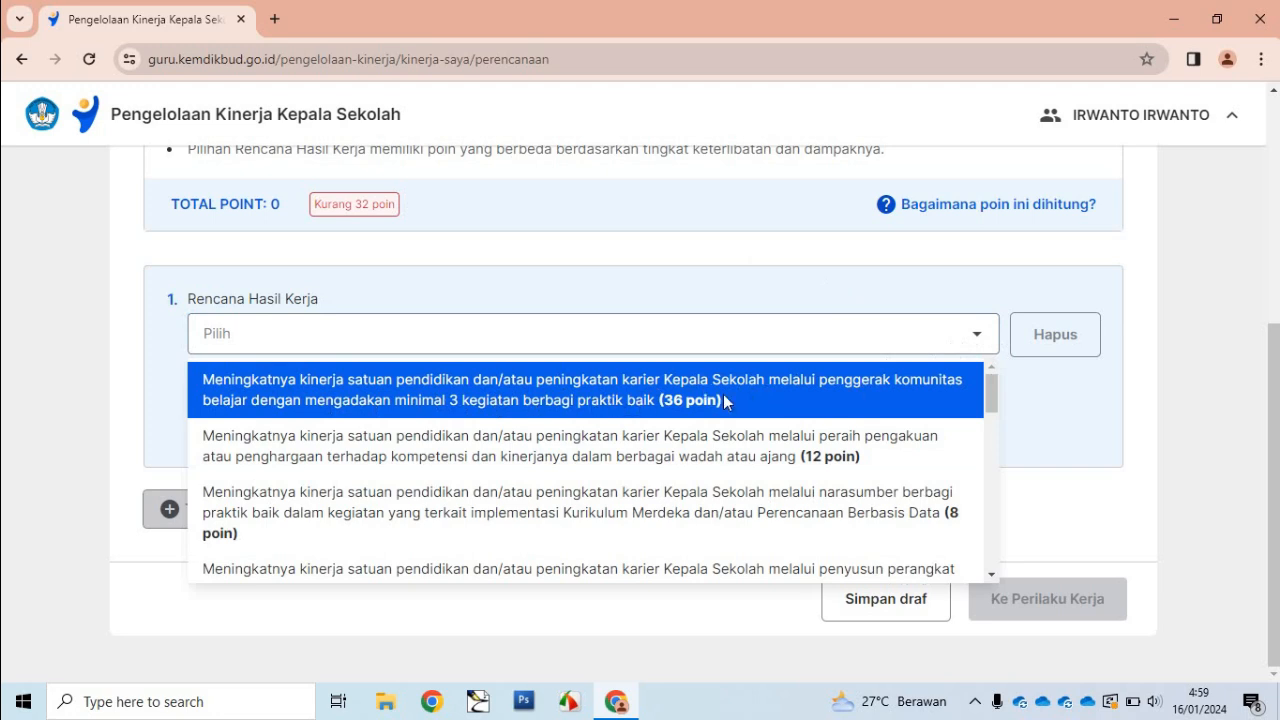
click(562, 405)
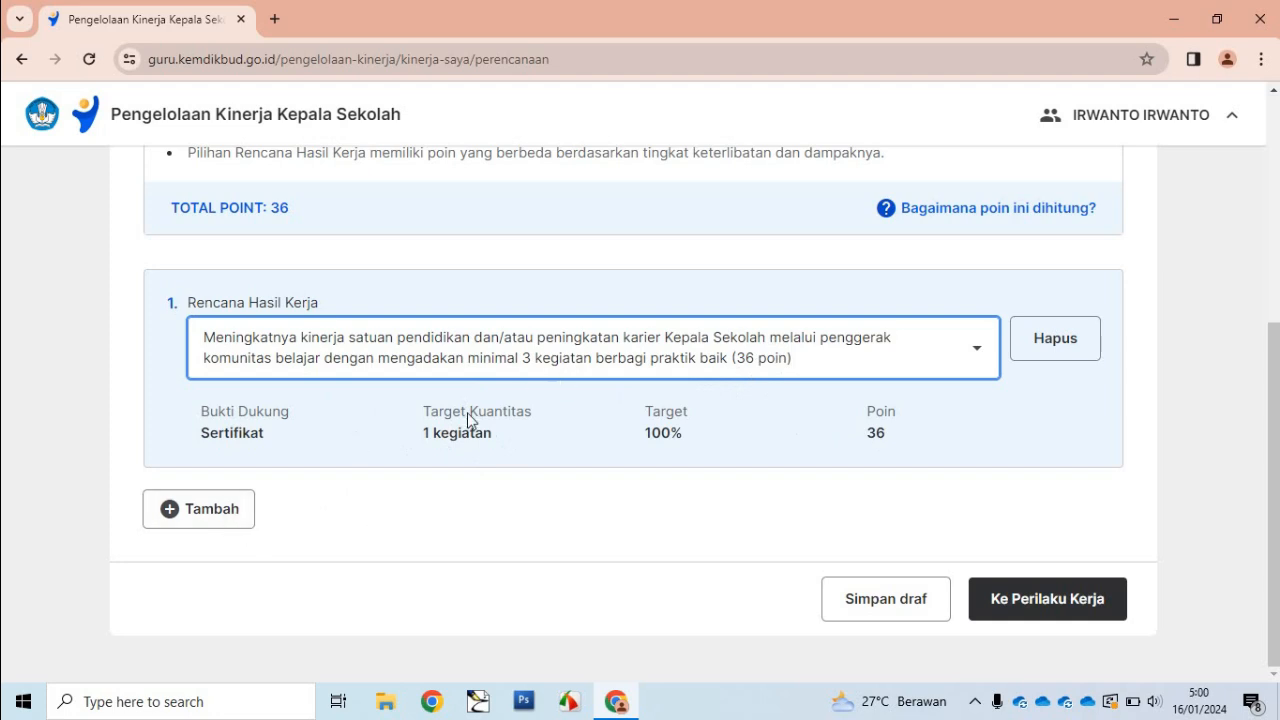
click(770, 456)
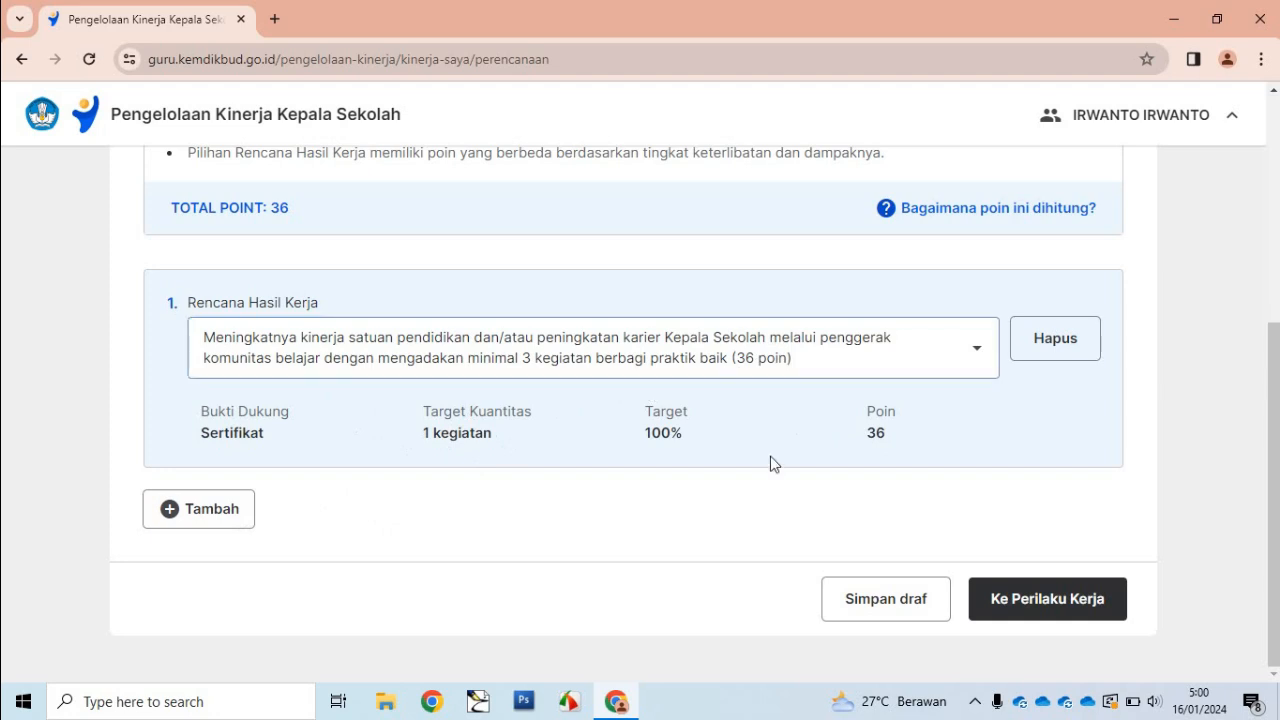
Add a second Rencana Hasil Kerja and set it to the 8-point partisipan observasi praktik pembelajaran option
click(222, 519)
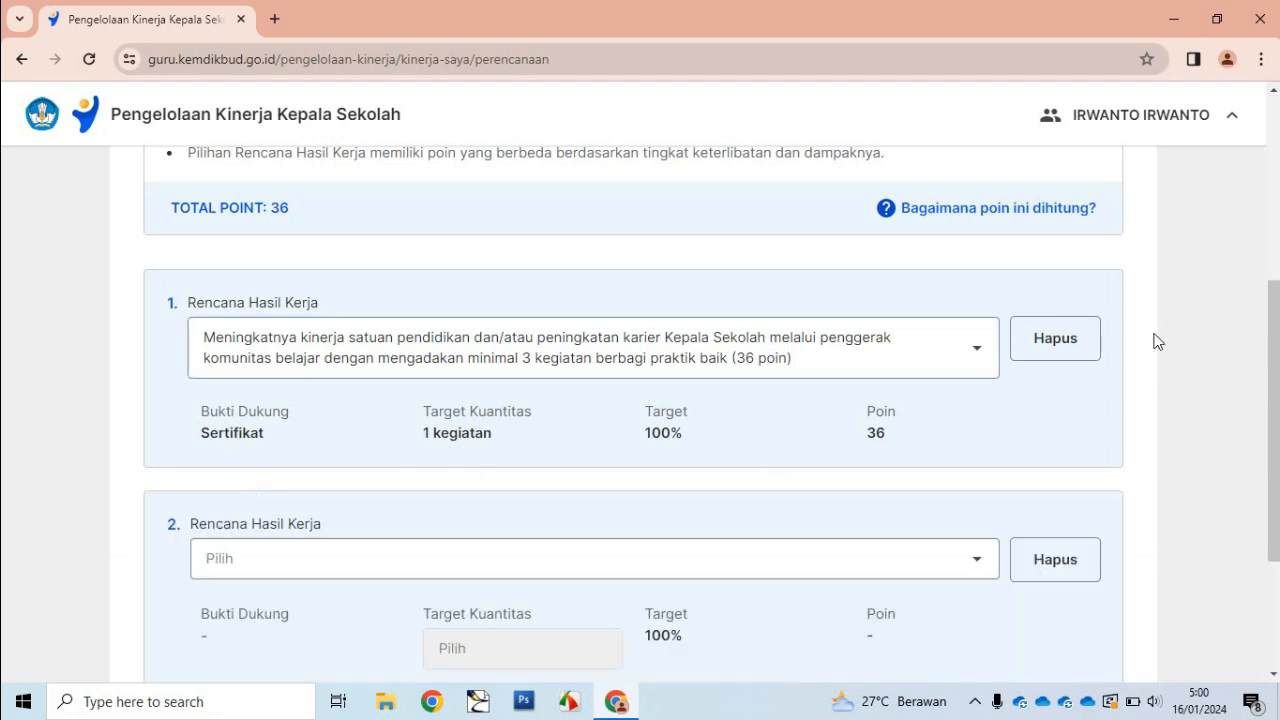
drag(1272, 400, 1272, 488)
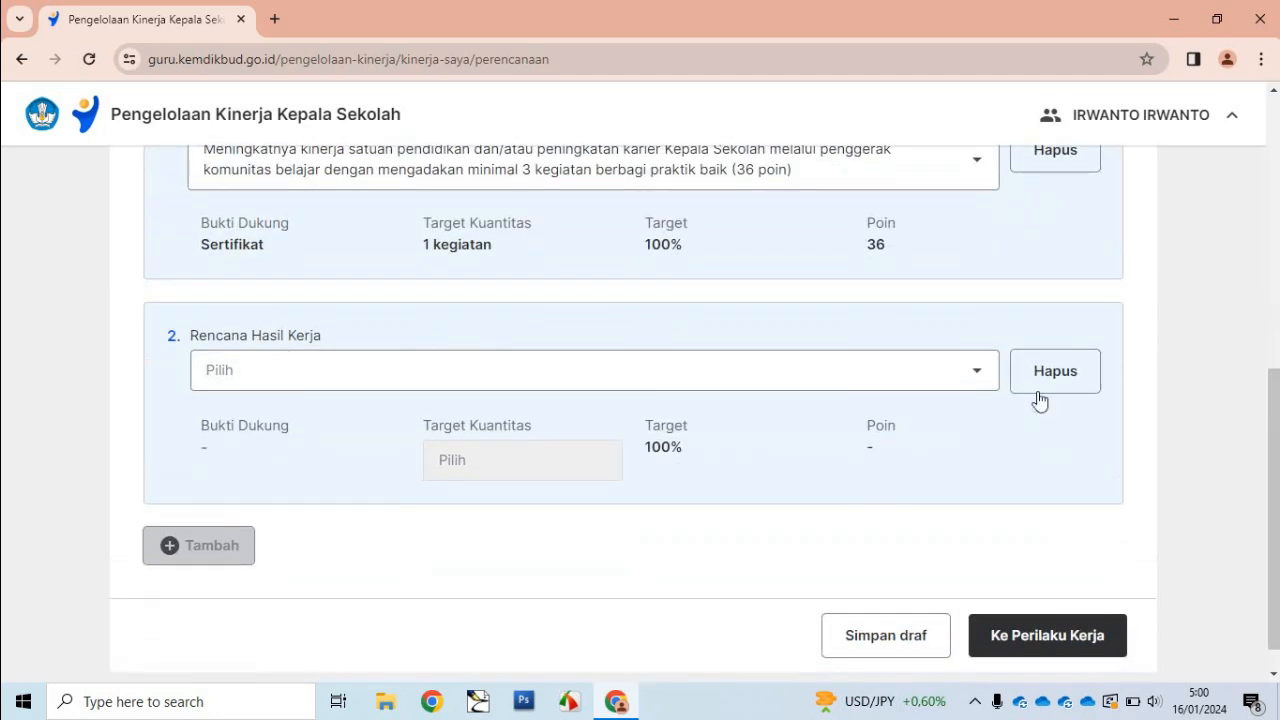
click(977, 375)
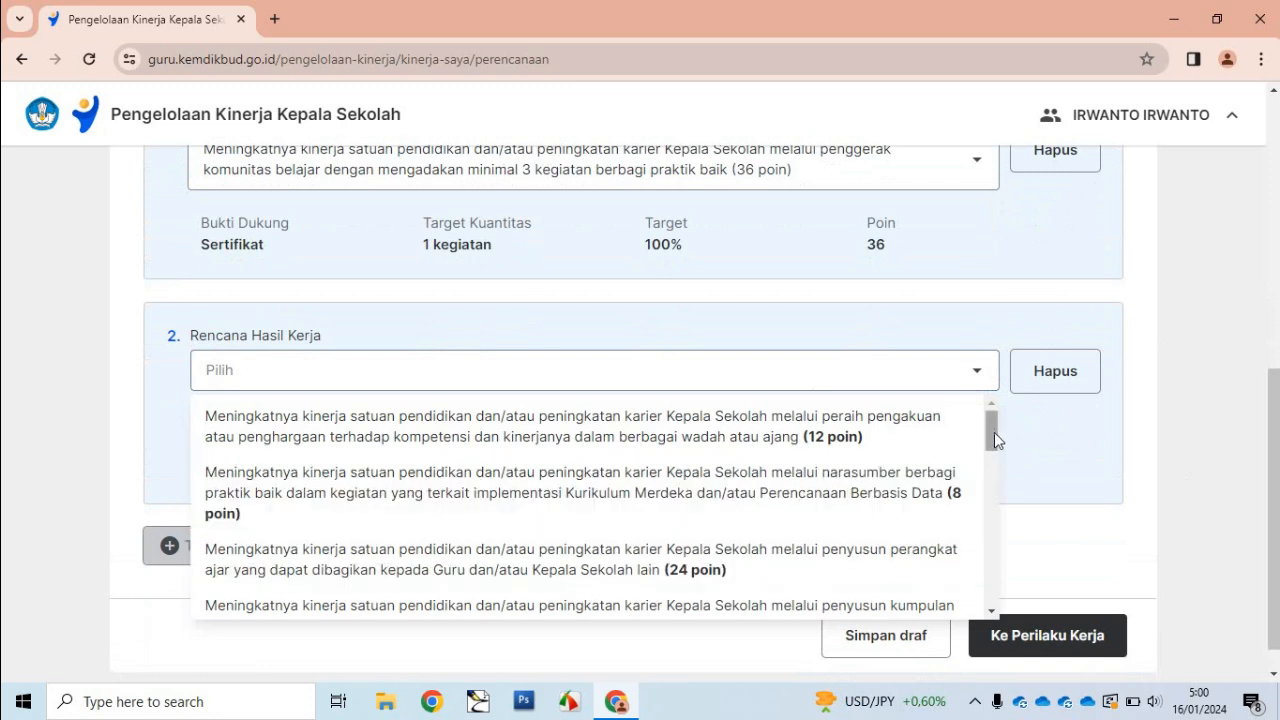
drag(994, 430, 995, 472)
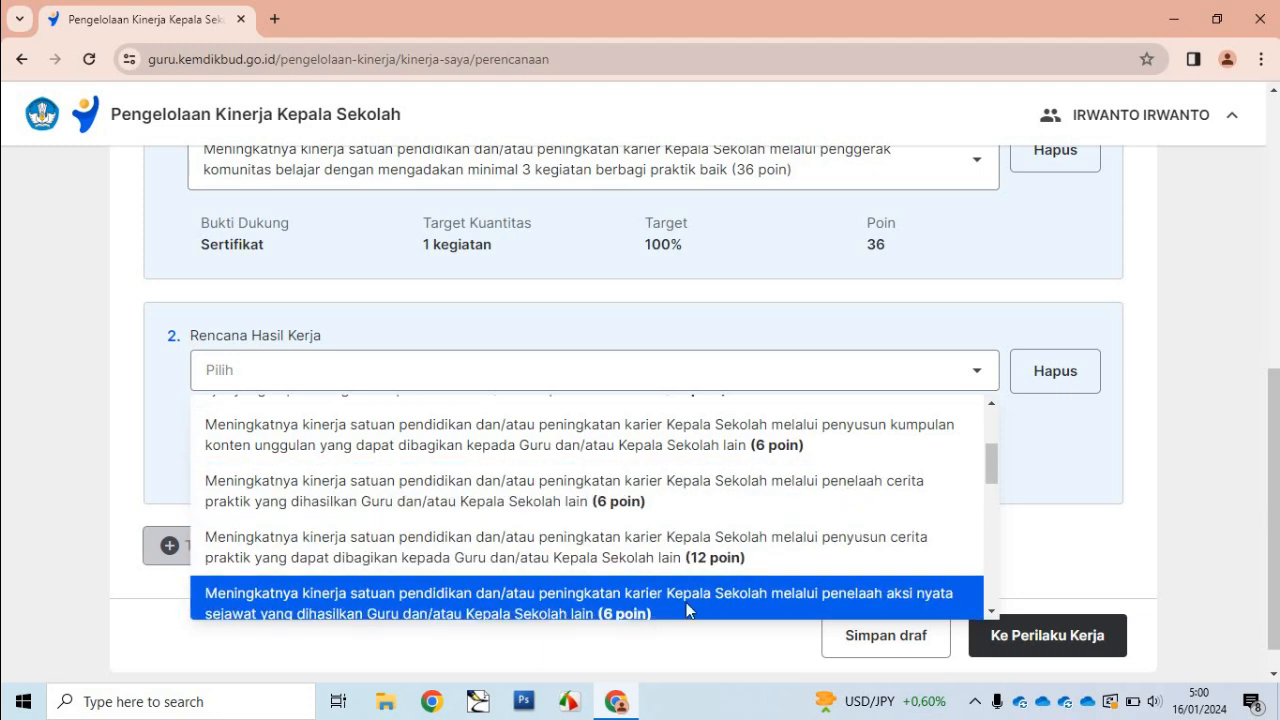
drag(991, 479, 985, 512)
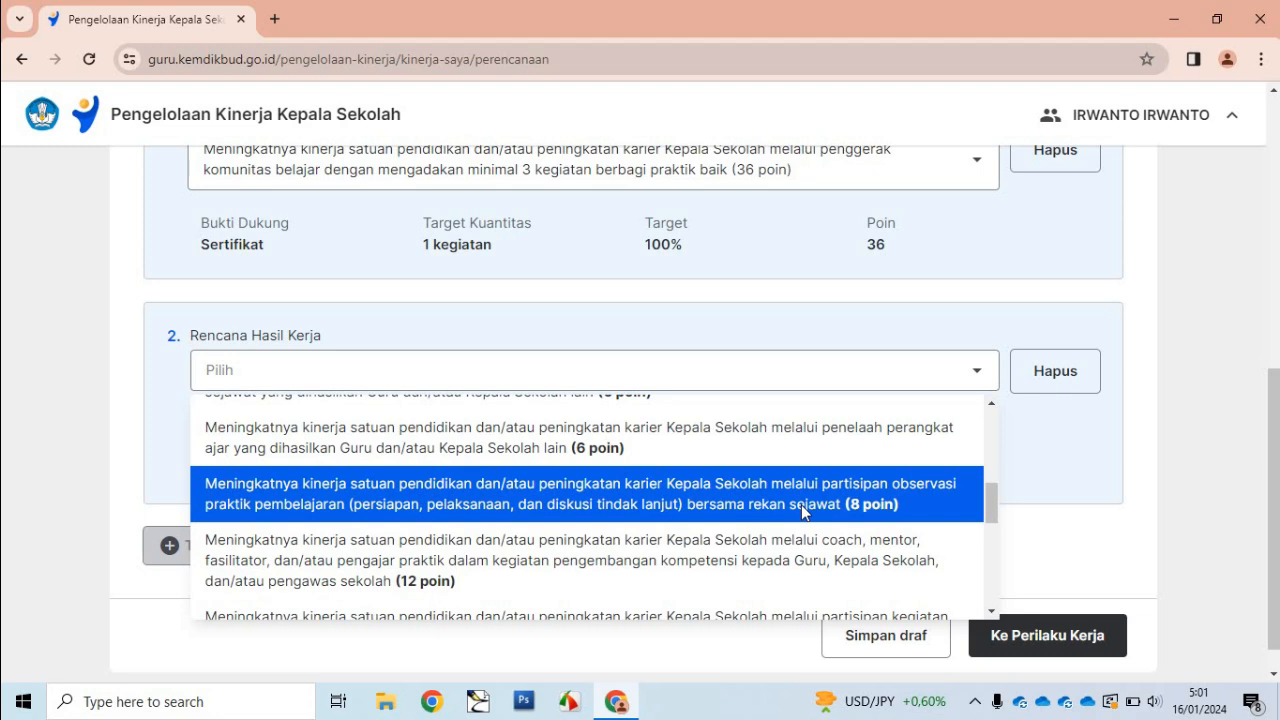
click(882, 503)
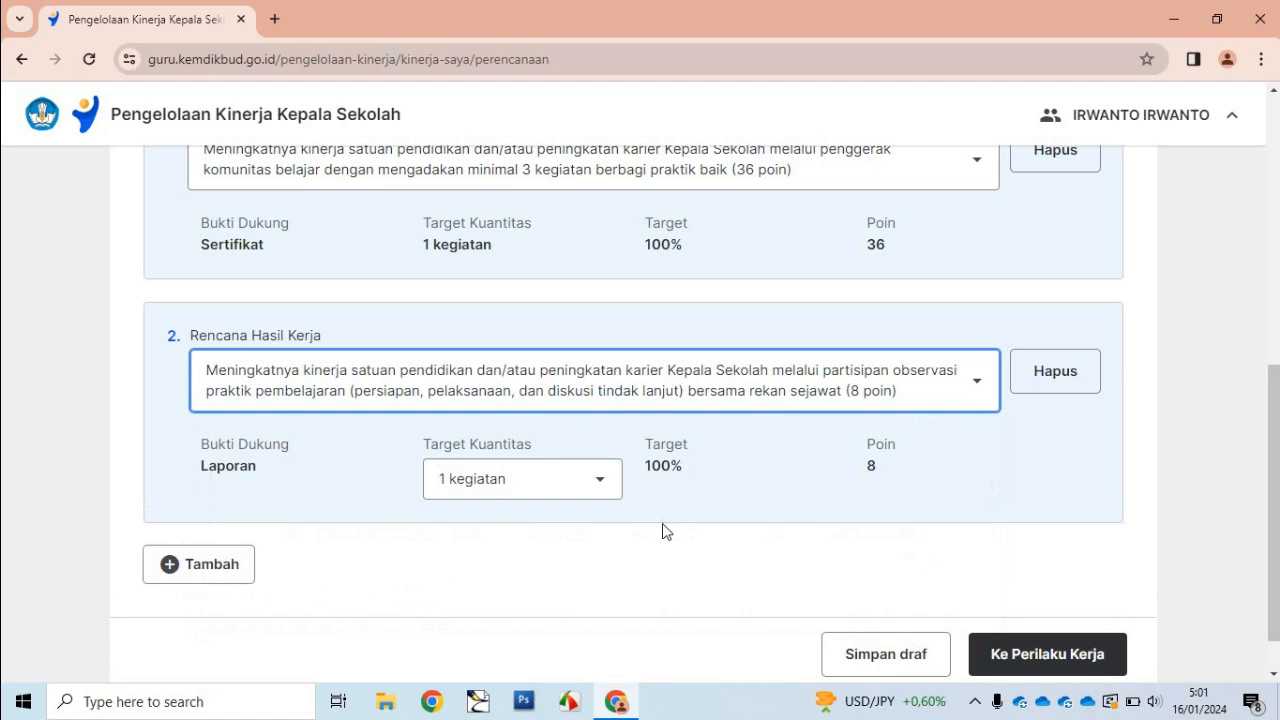
Add a third Rencana Hasil Kerja for the 4-point partisipan kegiatan seminar, lokakarya, konferensi option, with Target Kuantitas 2 kegiatan
click(237, 574)
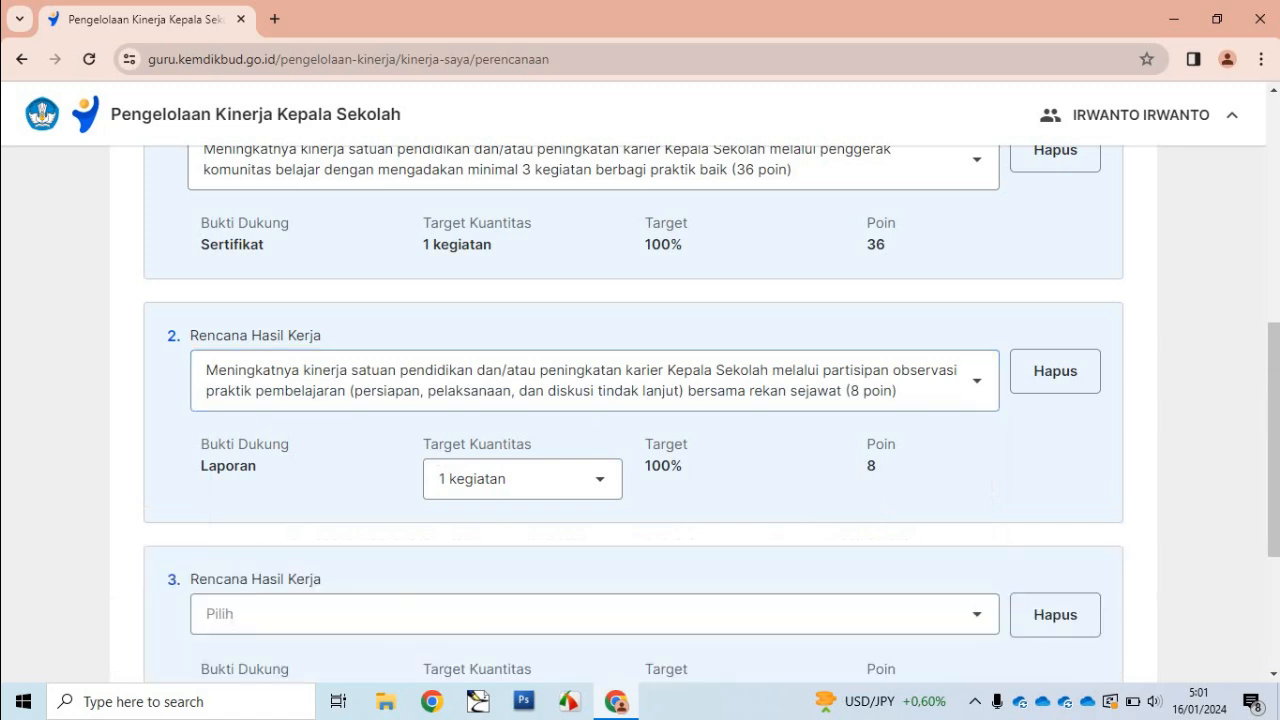
scroll(1273, 440, down, 2)
click(985, 418)
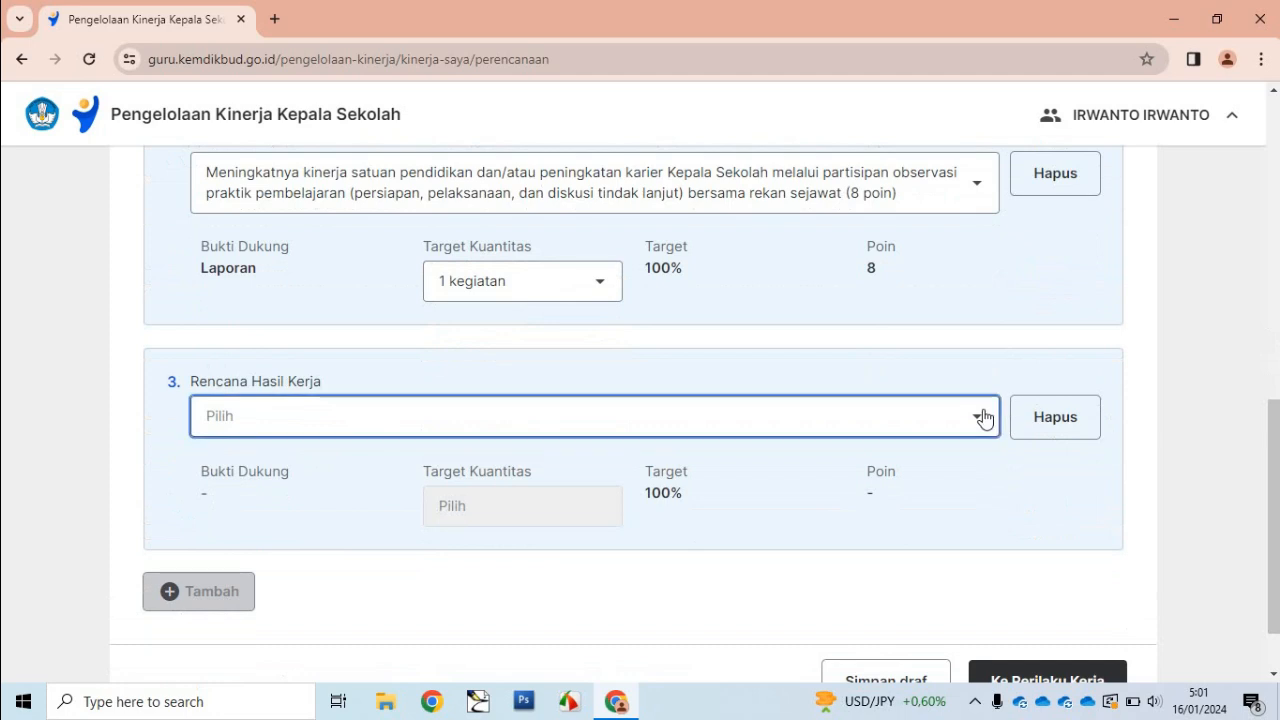
drag(991, 478, 987, 579)
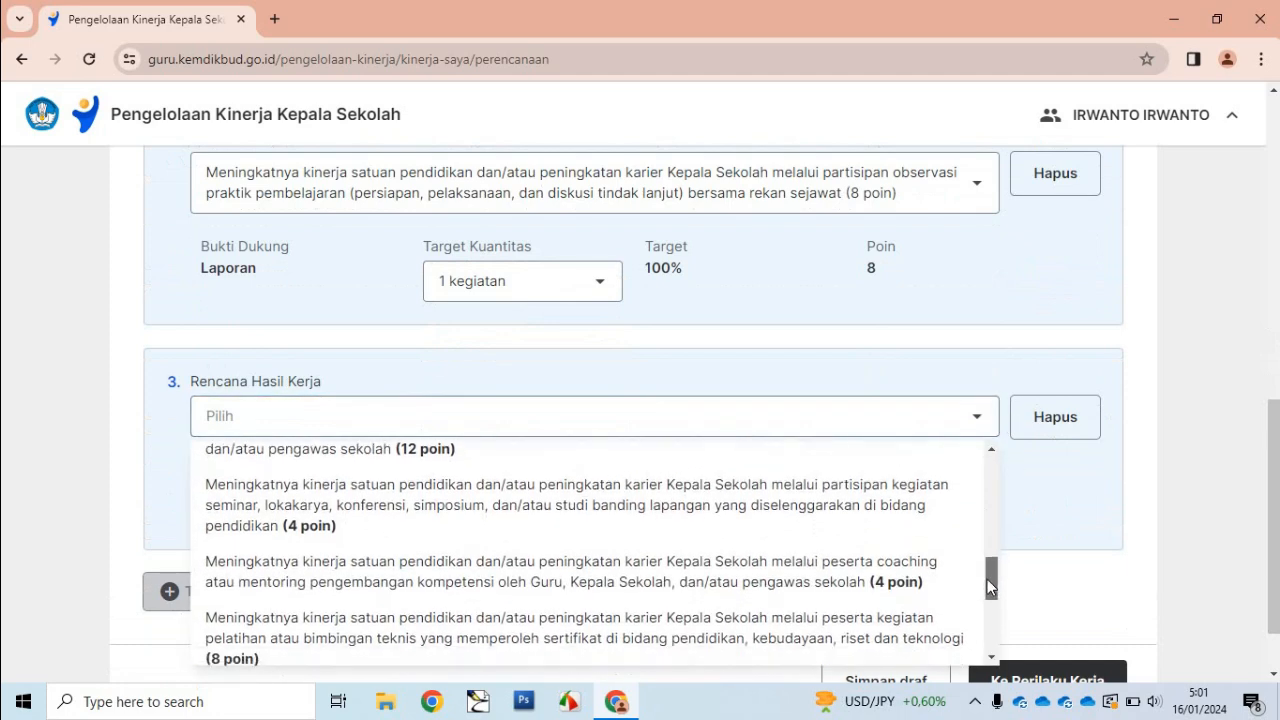
click(752, 488)
click(605, 551)
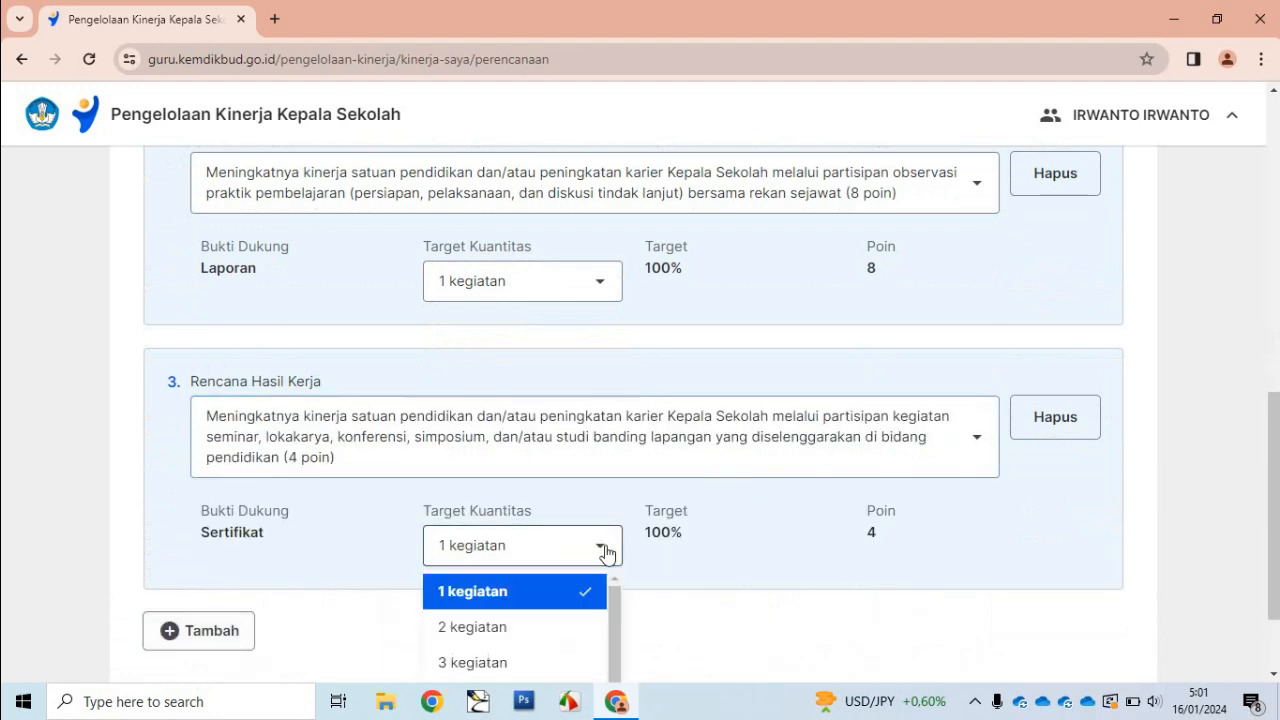
click(494, 628)
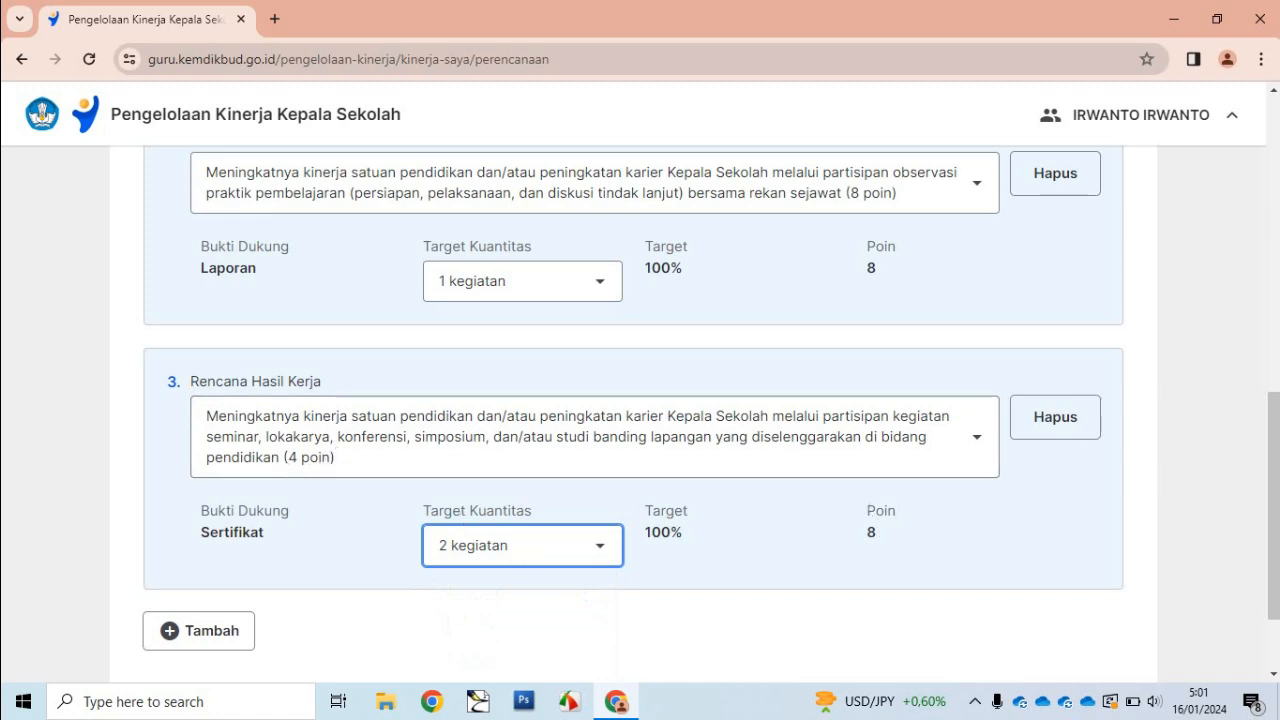
Add a fourth Rencana Hasil Kerja for the 8-point peserta pelatihan mandiri option, with Target Kuantitas 2 kegiatan
scroll(966, 546, down, 2)
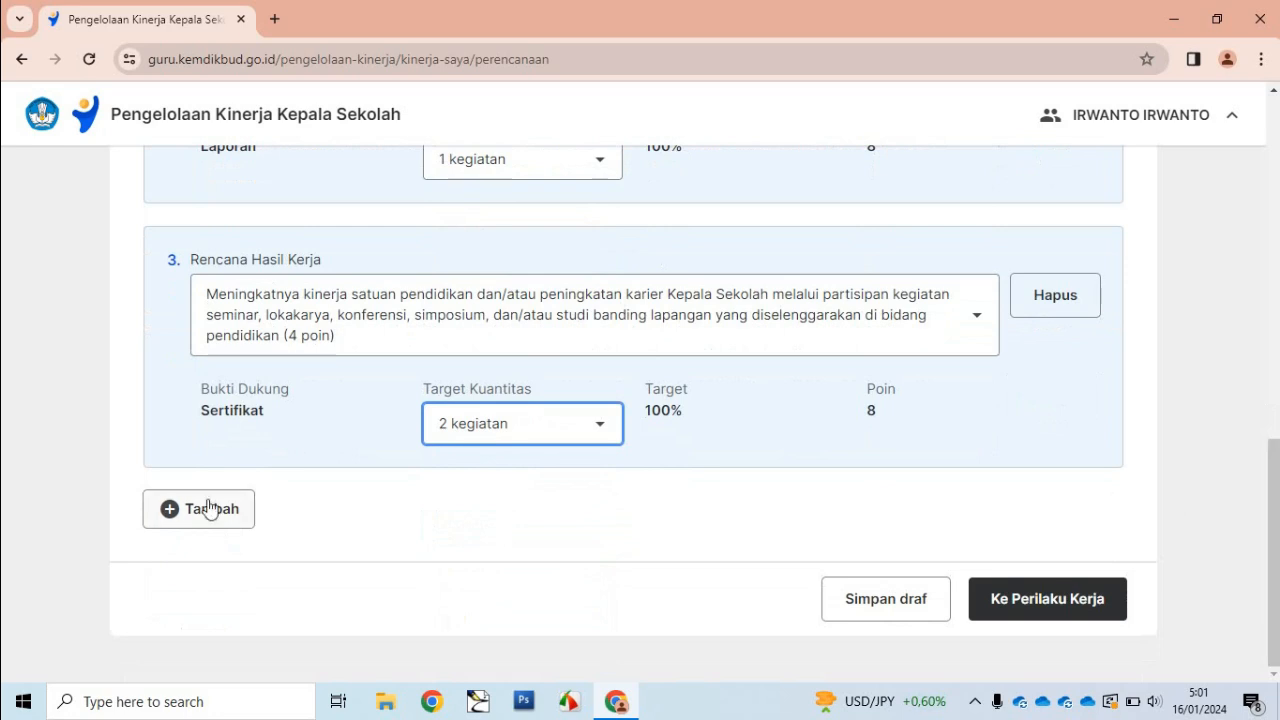
click(207, 508)
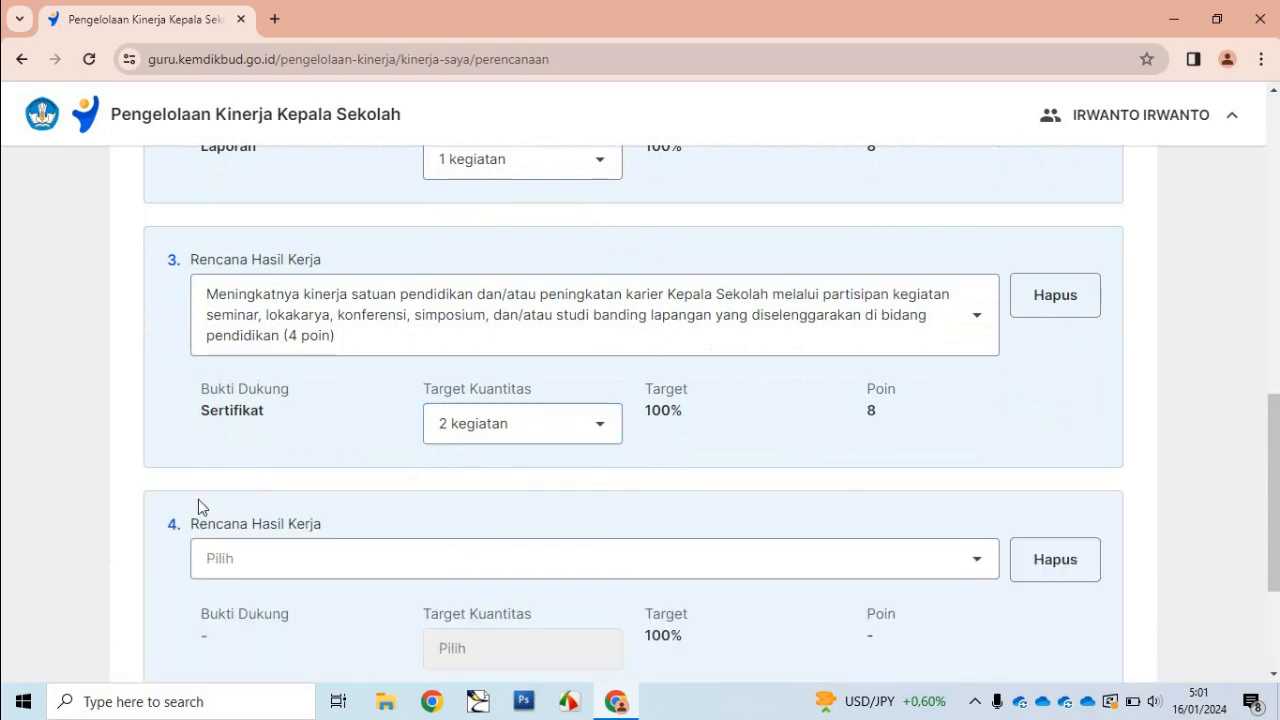
click(970, 577)
drag(1275, 470, 1276, 547)
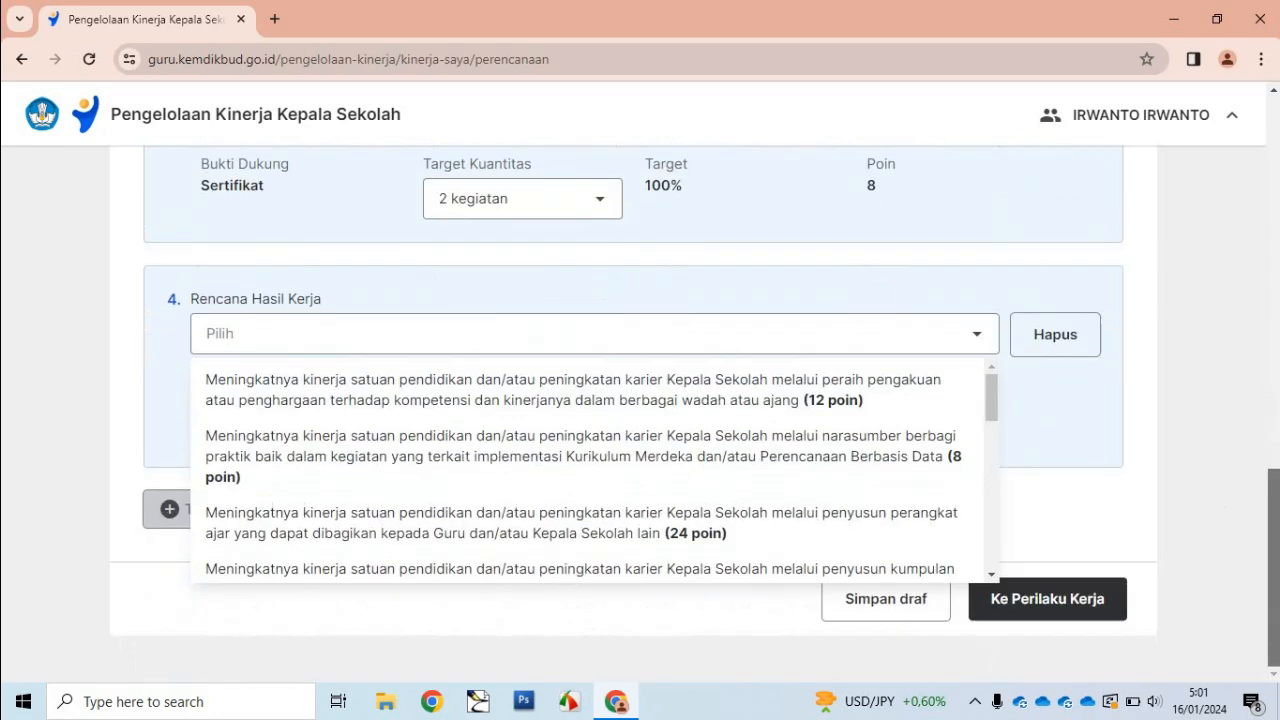
drag(991, 398, 977, 534)
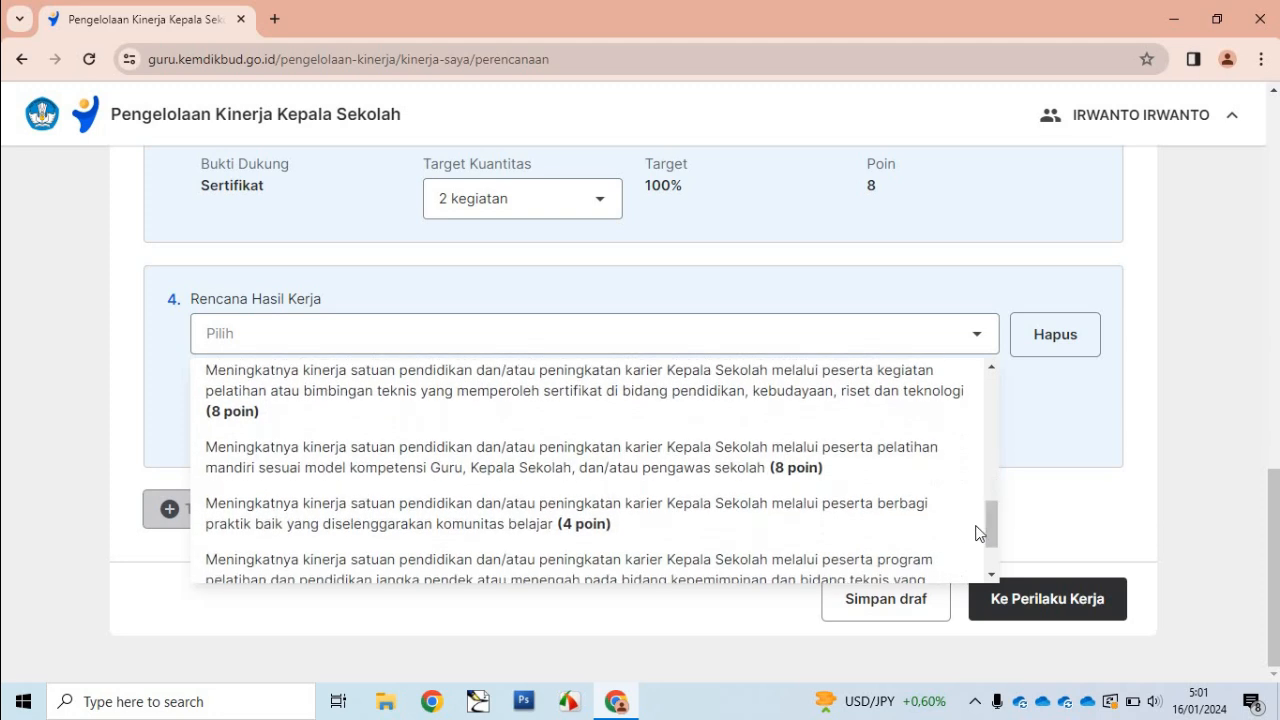
click(590, 466)
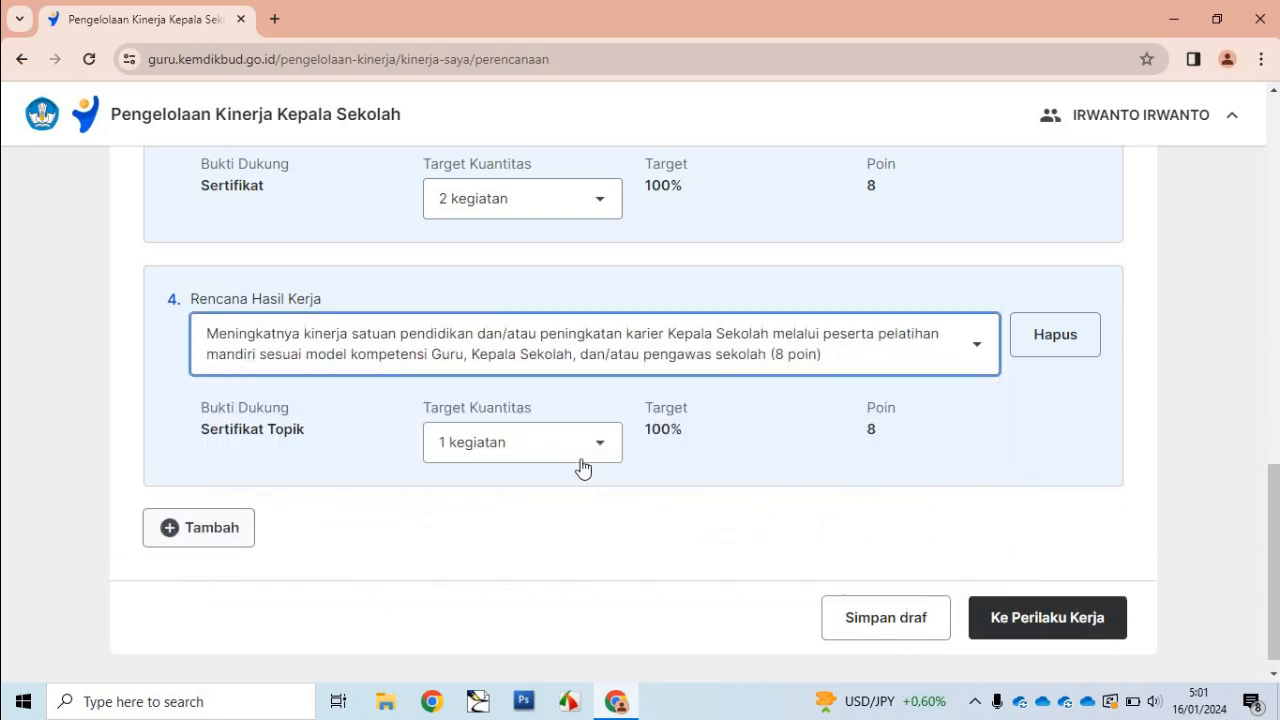
drag(319, 435, 197, 439)
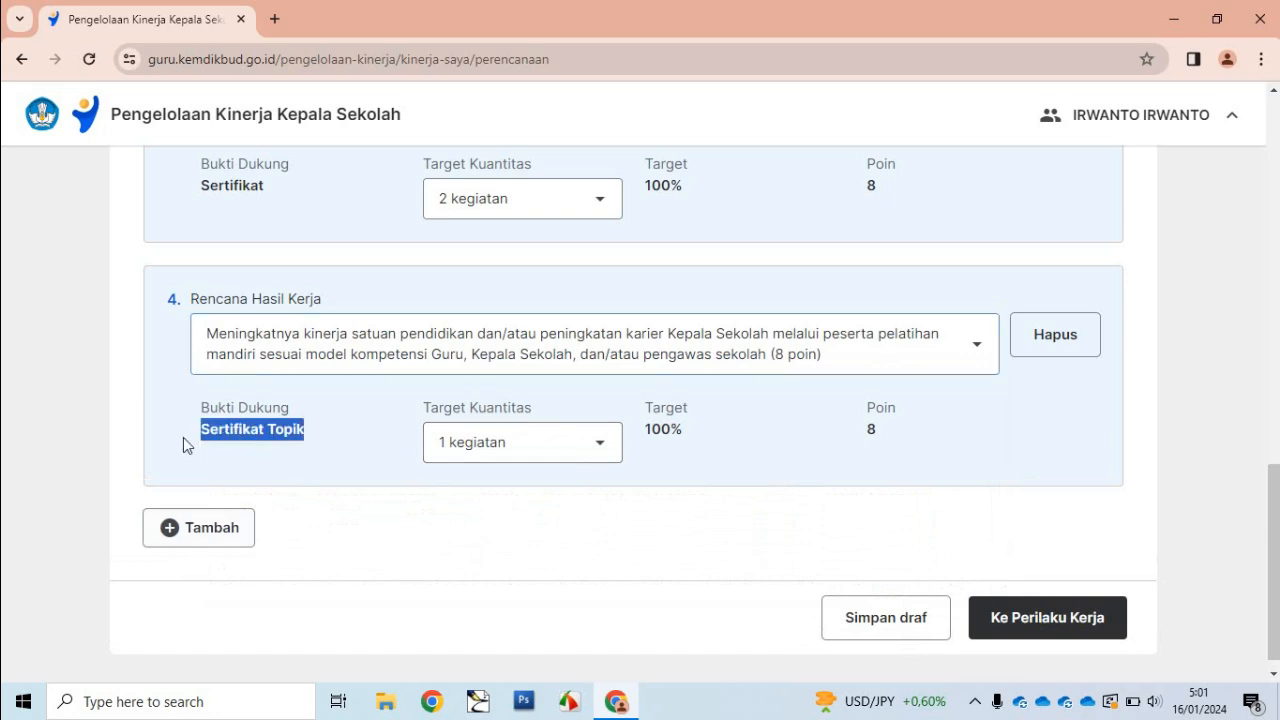
click(604, 445)
click(462, 527)
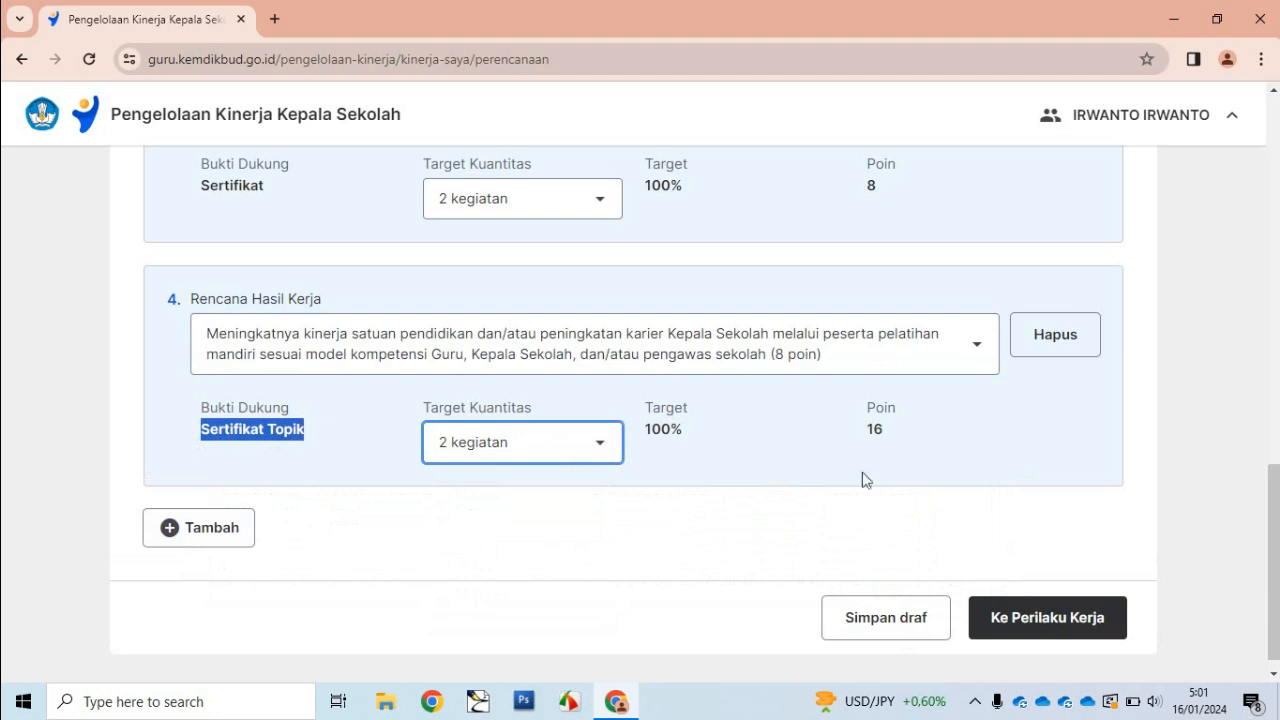
Review the four Rencana Hasil Kerja and compare their total points with the minimum required per semester
drag(1274, 535, 1272, 293)
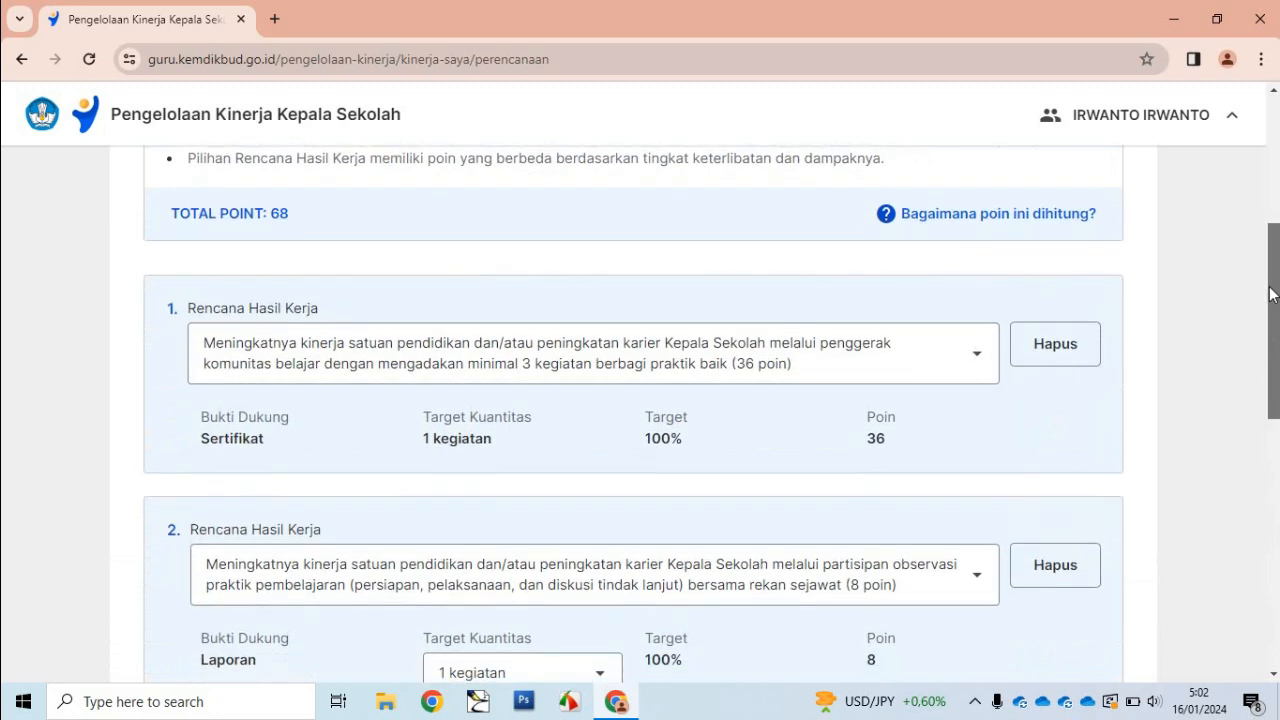
drag(1272, 293, 1243, 543)
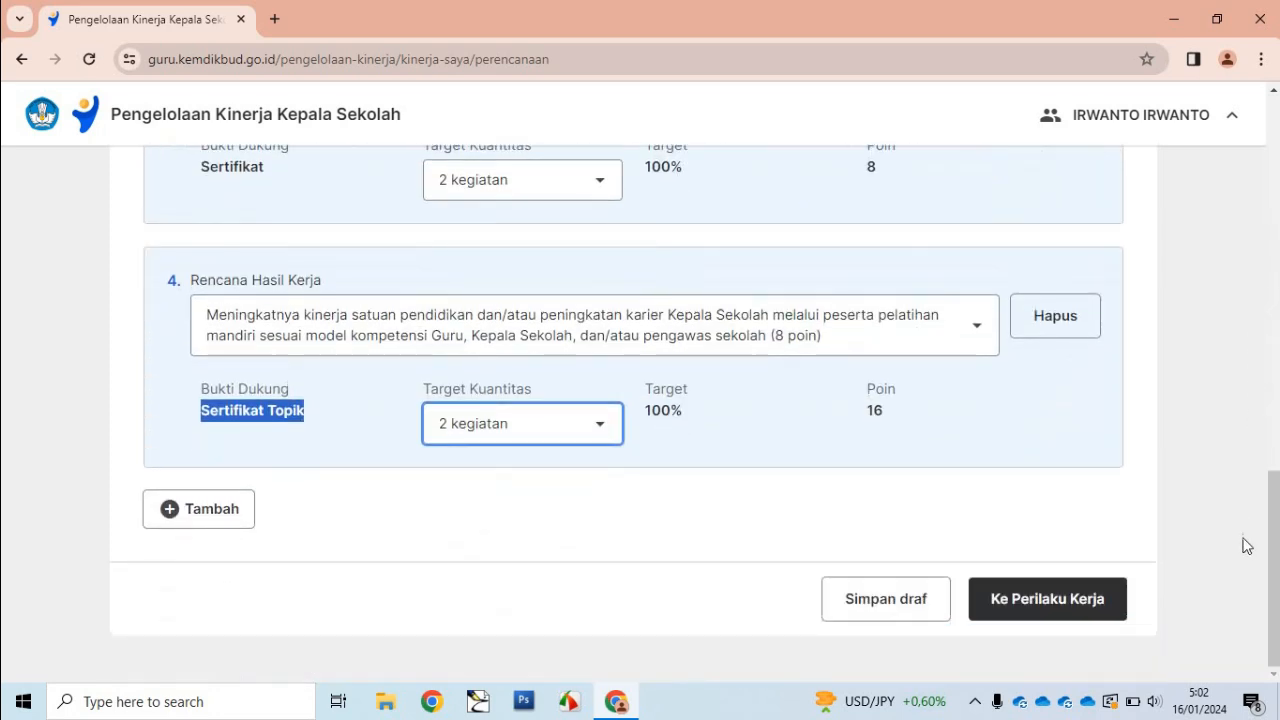
click(1181, 469)
drag(1262, 588, 1236, 331)
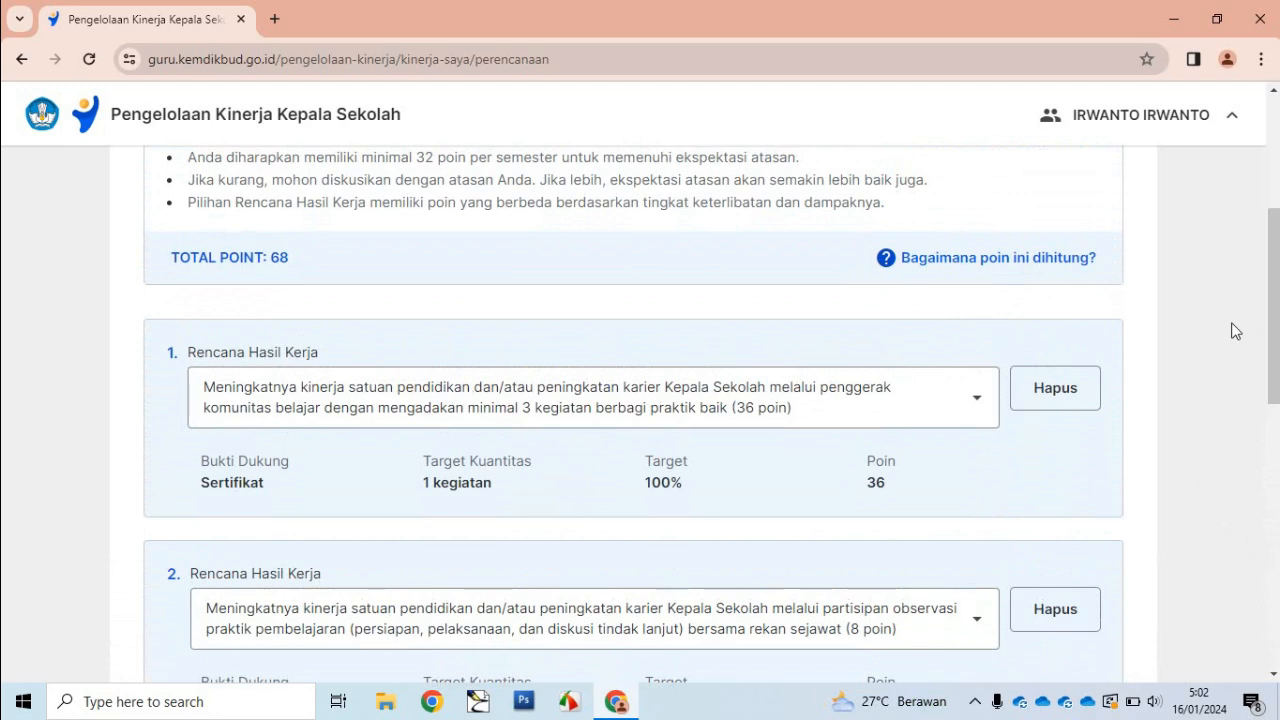
drag(416, 157, 551, 166)
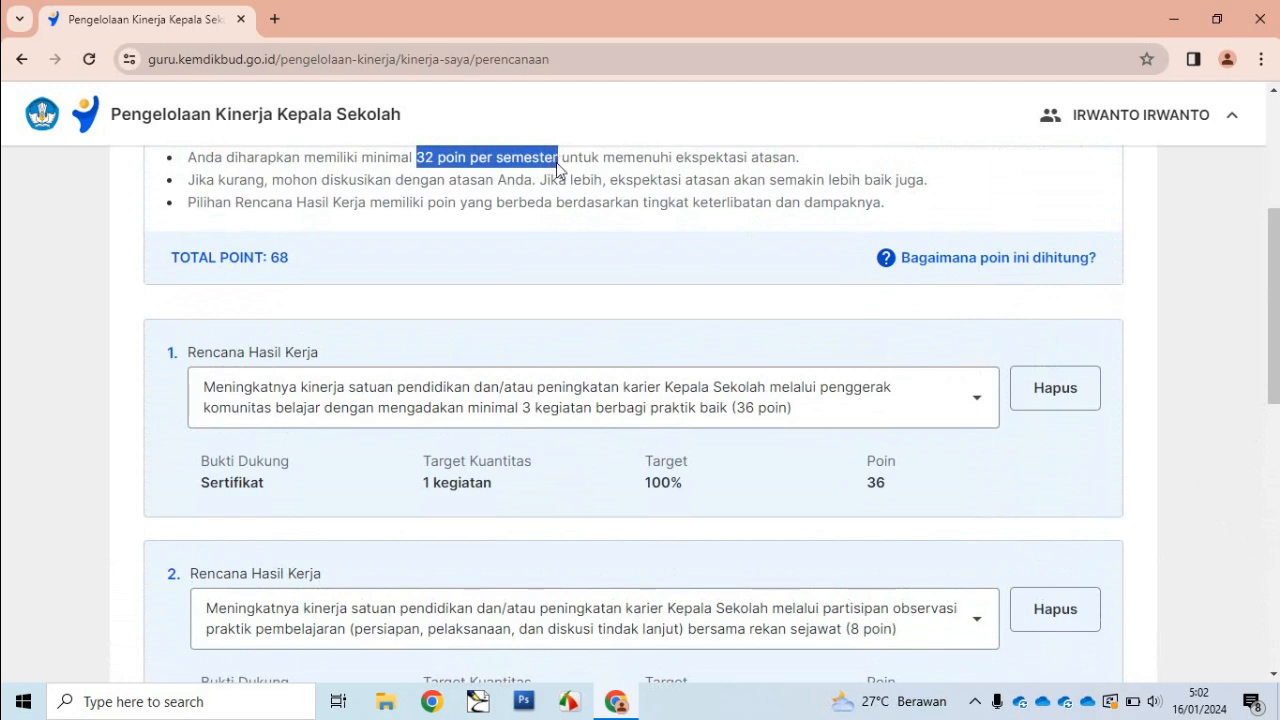
drag(290, 258, 272, 266)
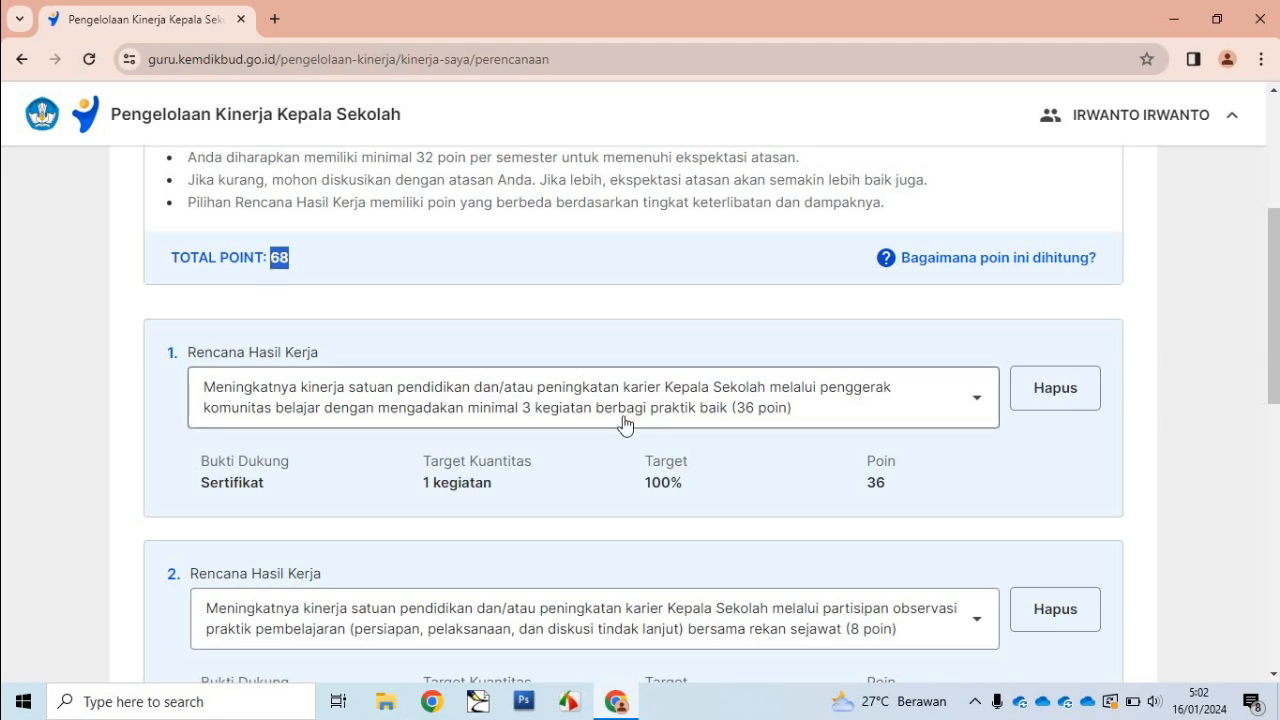
drag(417, 158, 560, 162)
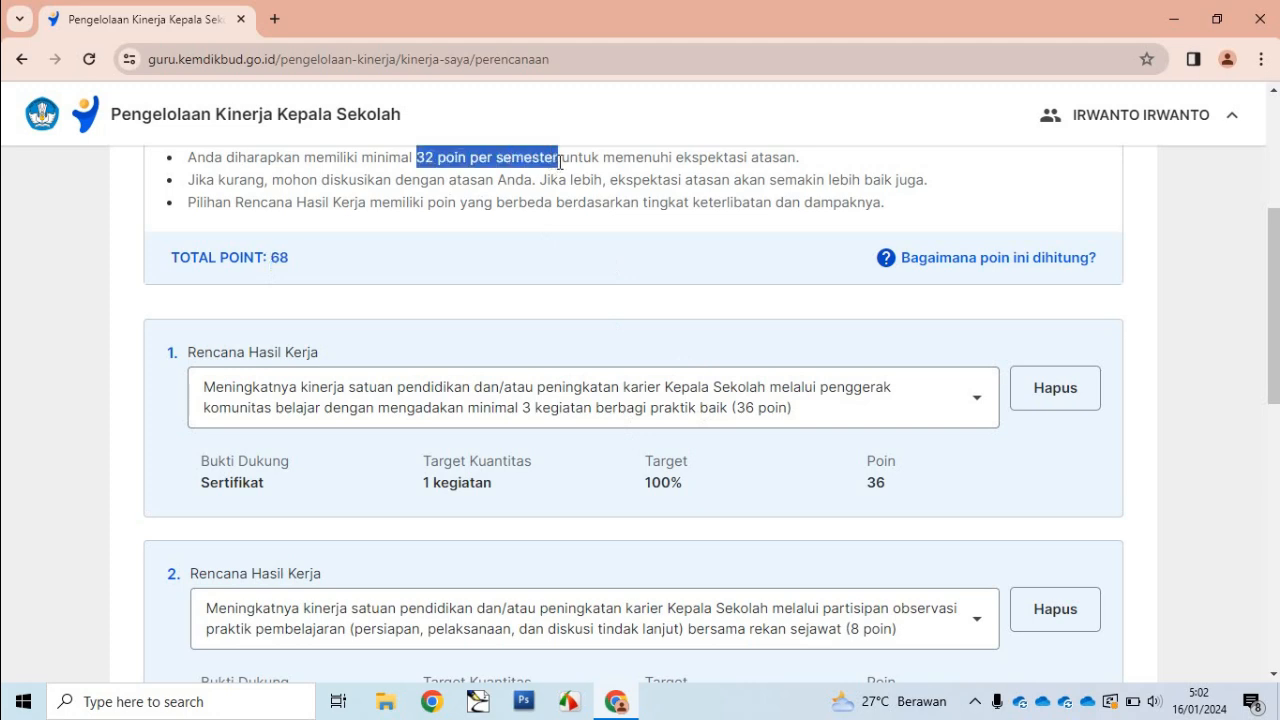
Continue from Pengembangan Kompetensi to the Perilaku Kerja section
click(1278, 393)
drag(1273, 404, 1263, 641)
click(1035, 614)
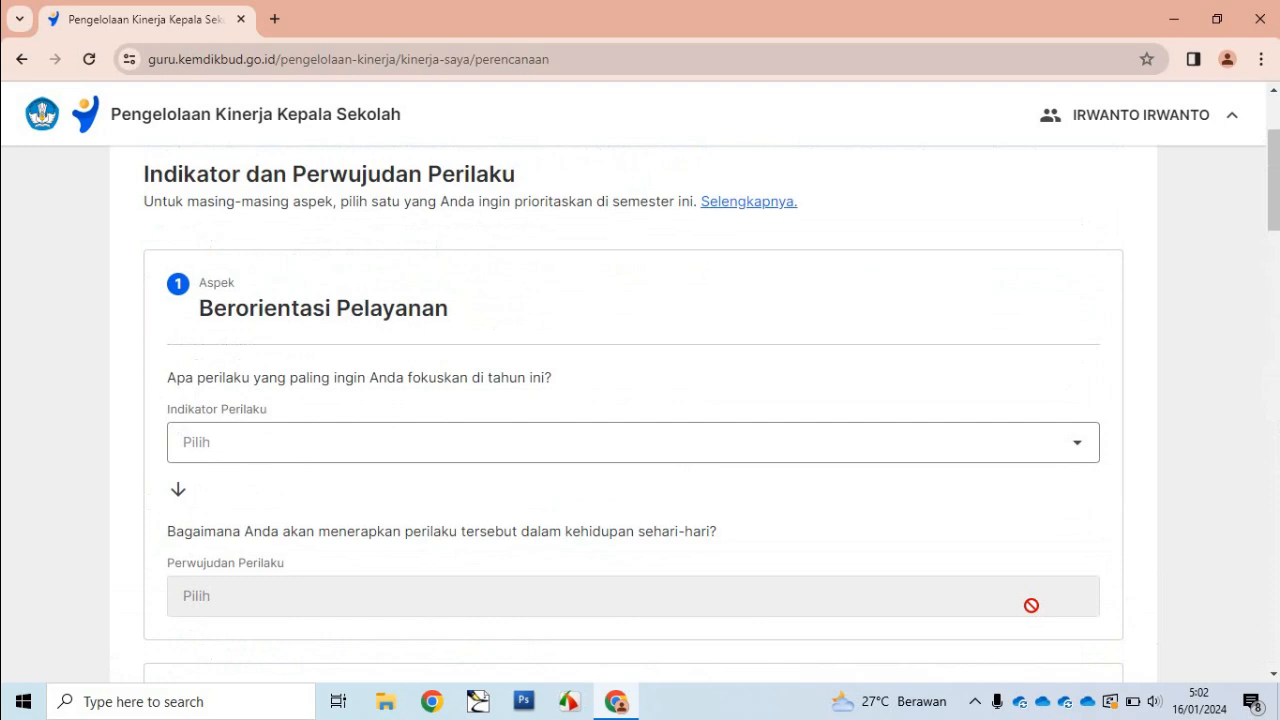
For Berorientasi Pelayanan, choose the indicator "Bersifat ramah kepada peserta didik, guru, tenaga kependidikan" and the Perwujudan Perilaku "Melayani dengan standar yang sama"
drag(1274, 202, 1274, 203)
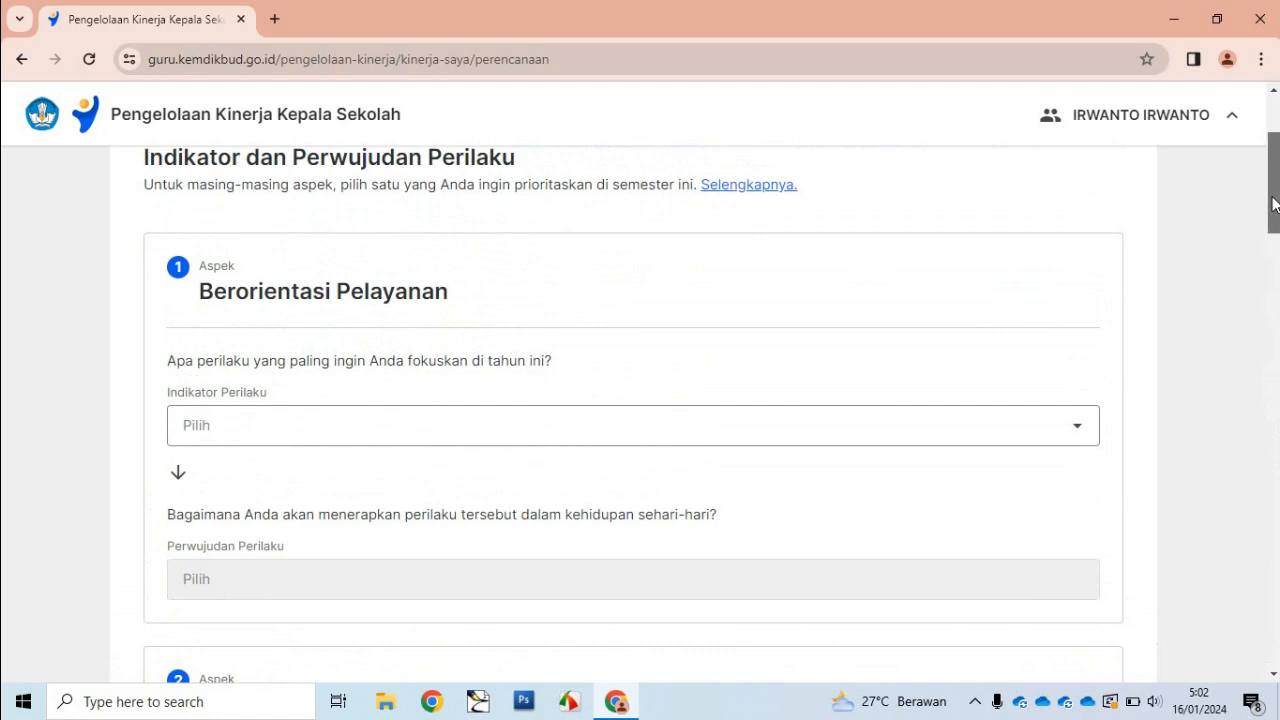
click(881, 439)
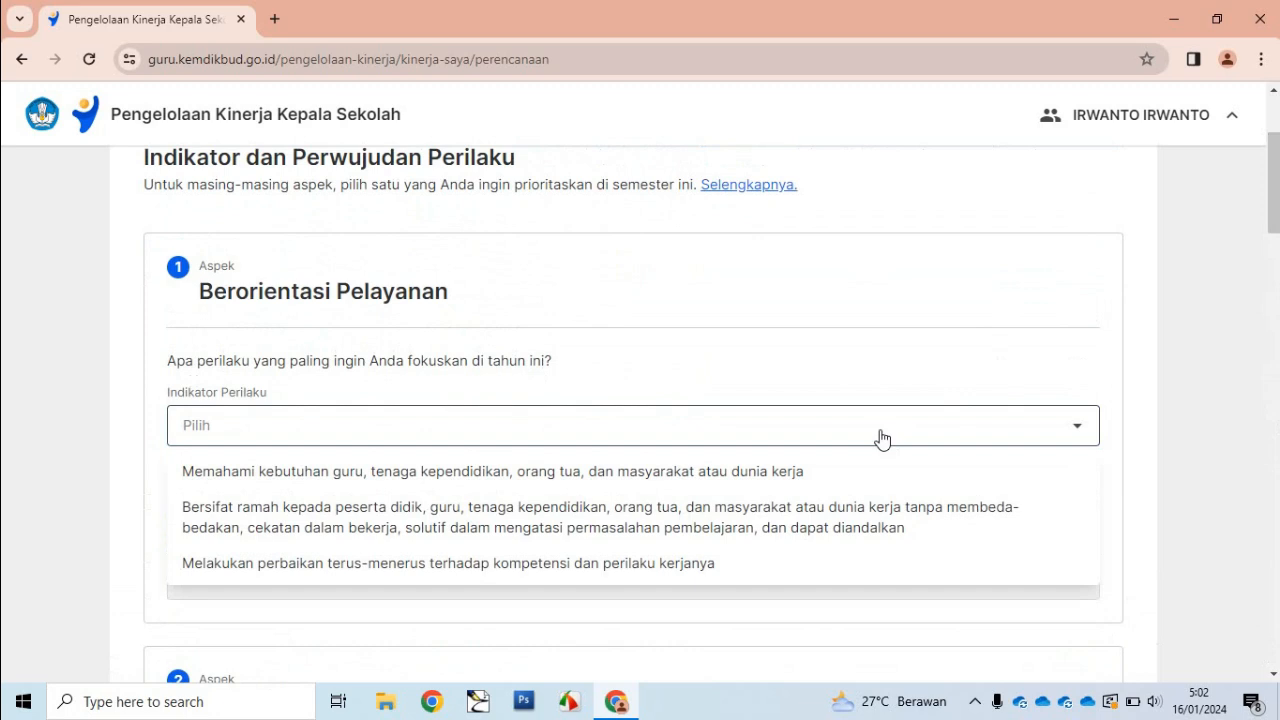
click(585, 531)
click(555, 610)
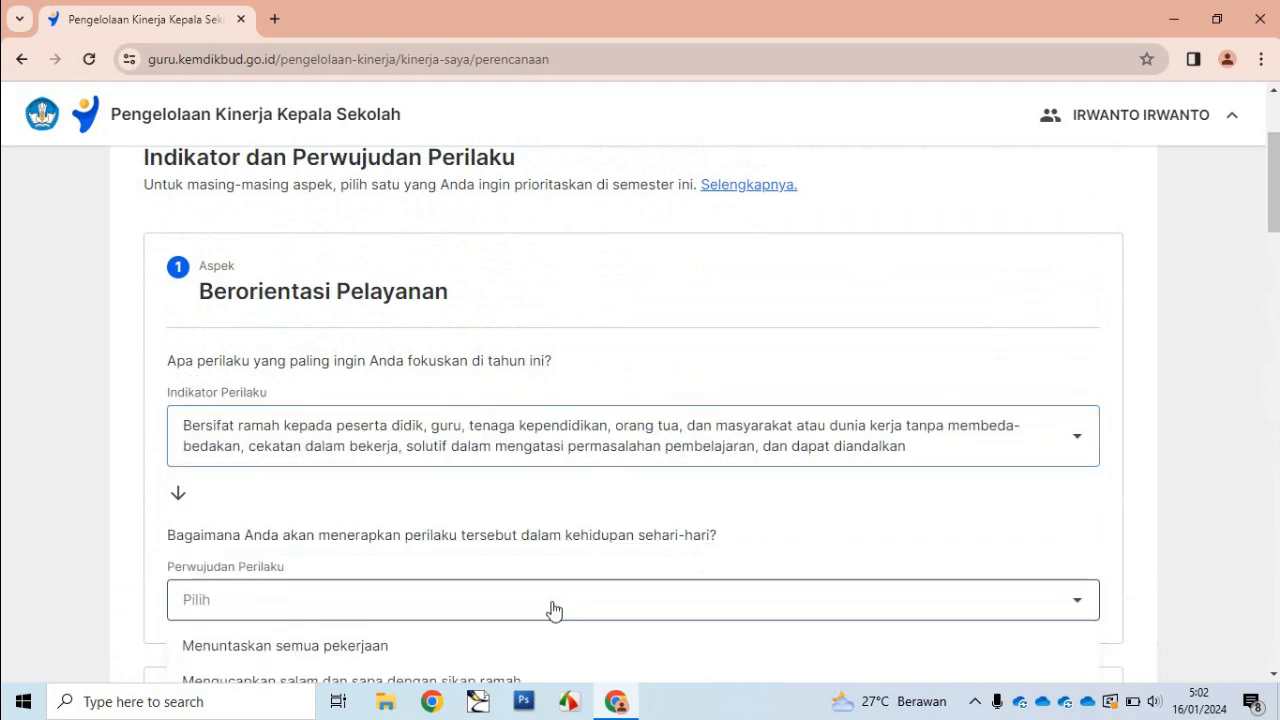
drag(1276, 225, 1276, 269)
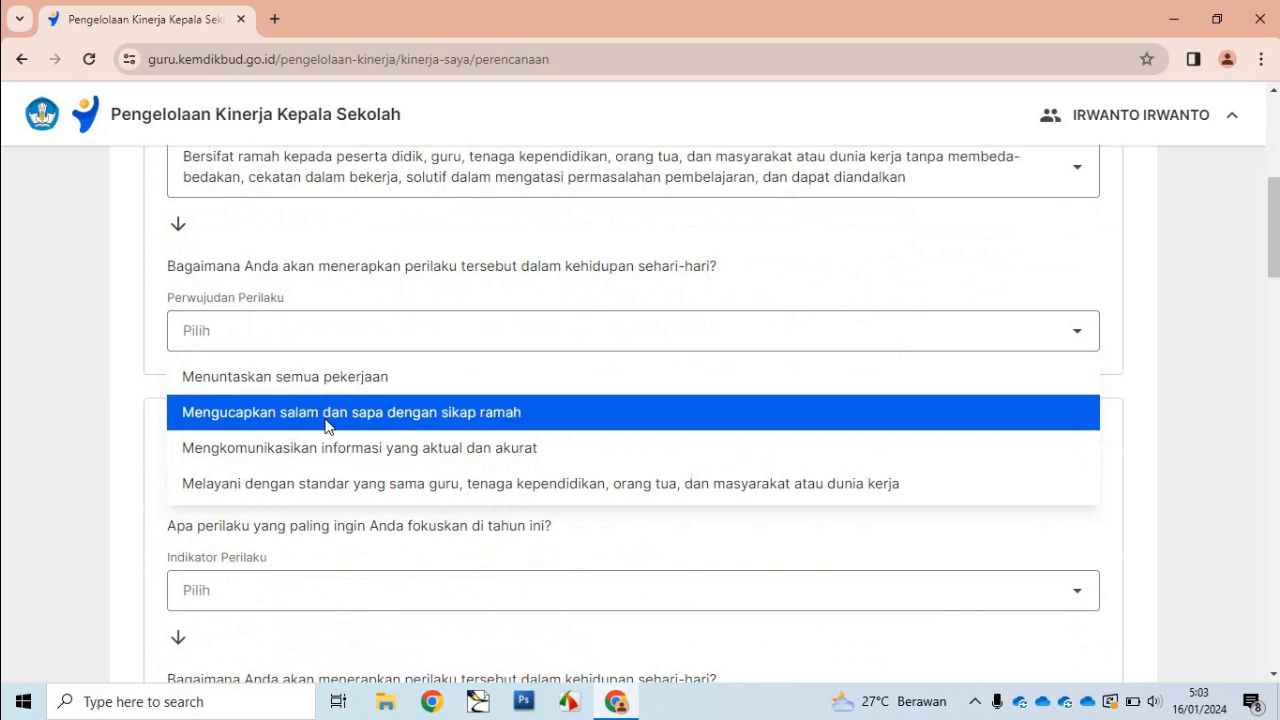
click(326, 490)
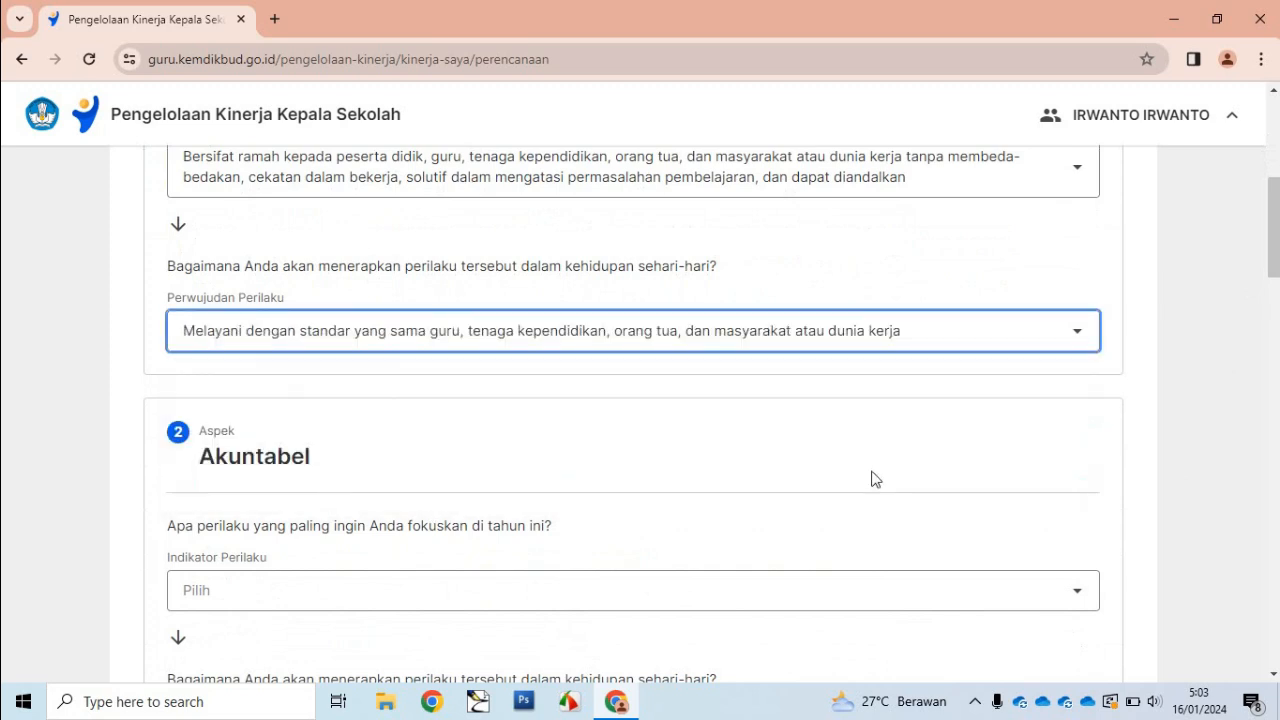
For Akuntabel, choose the indicator "Melaksanakan tugas dengan jujur, bertanggung jawab" and the Perwujudan Perilaku "Bertanggung jawab atas hasil kerja yang dilakukan dan bersedia dievaluasi"
drag(1275, 200, 1275, 260)
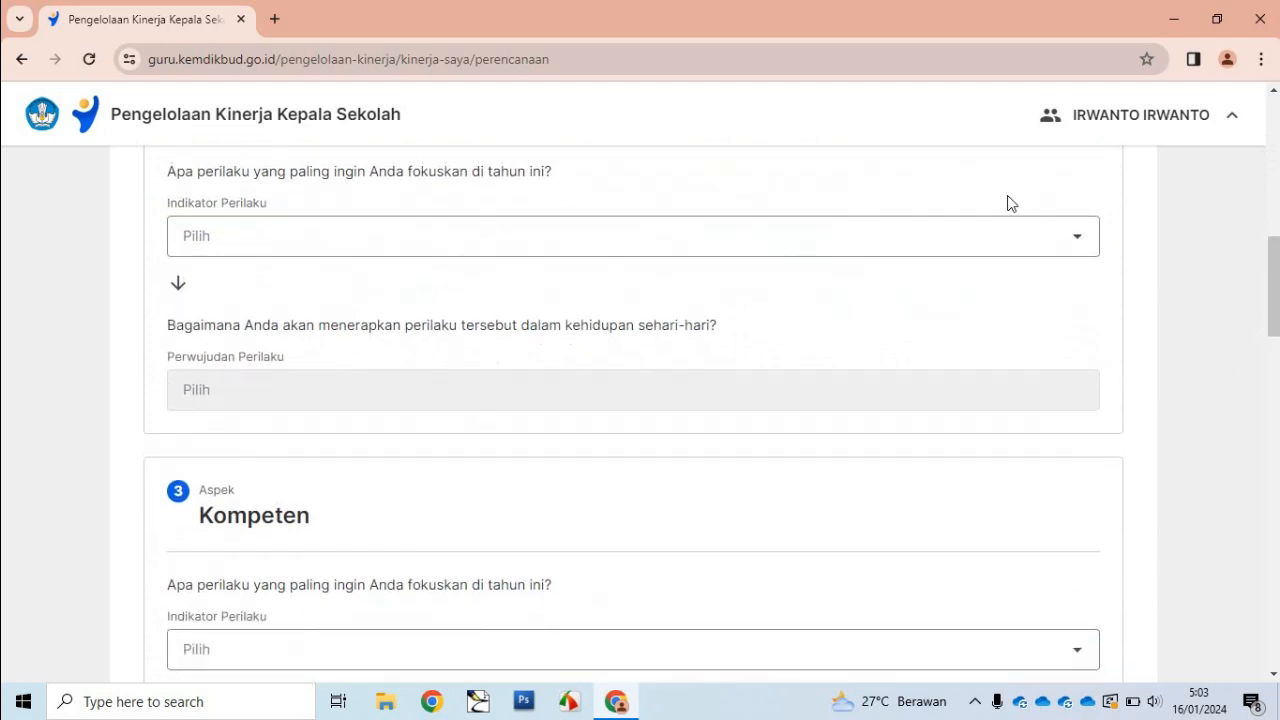
click(903, 240)
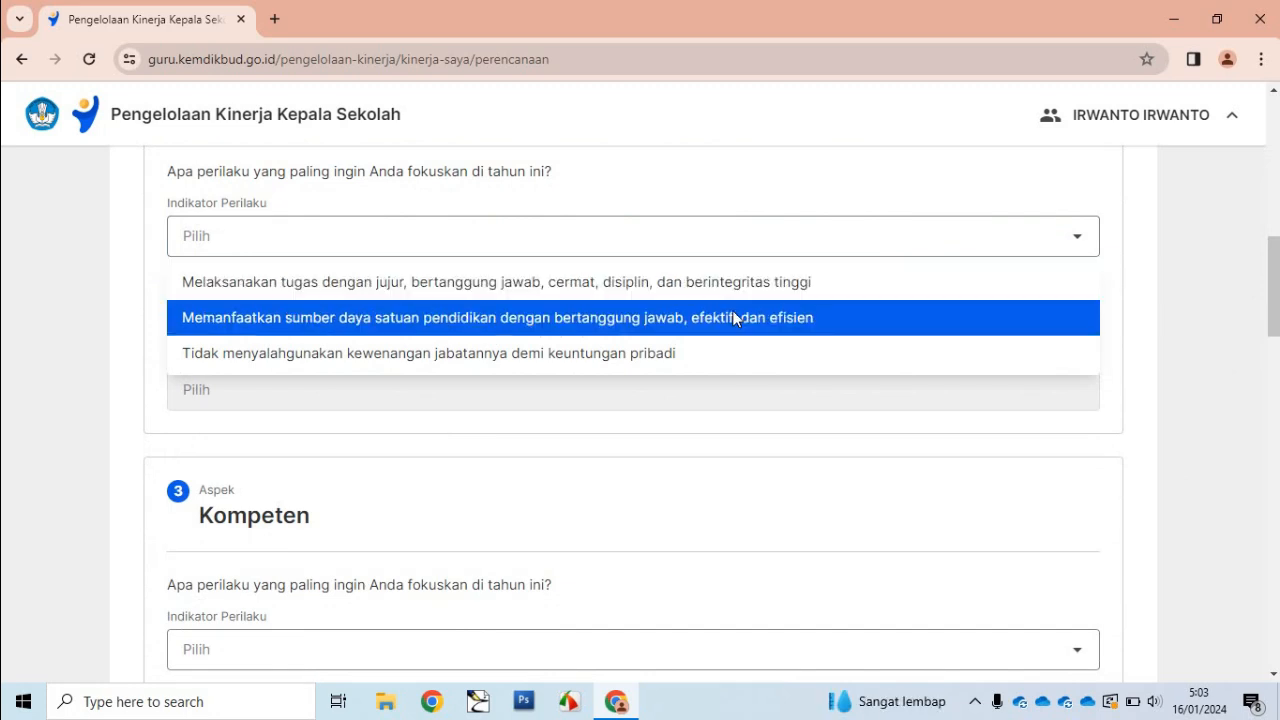
click(614, 288)
click(507, 392)
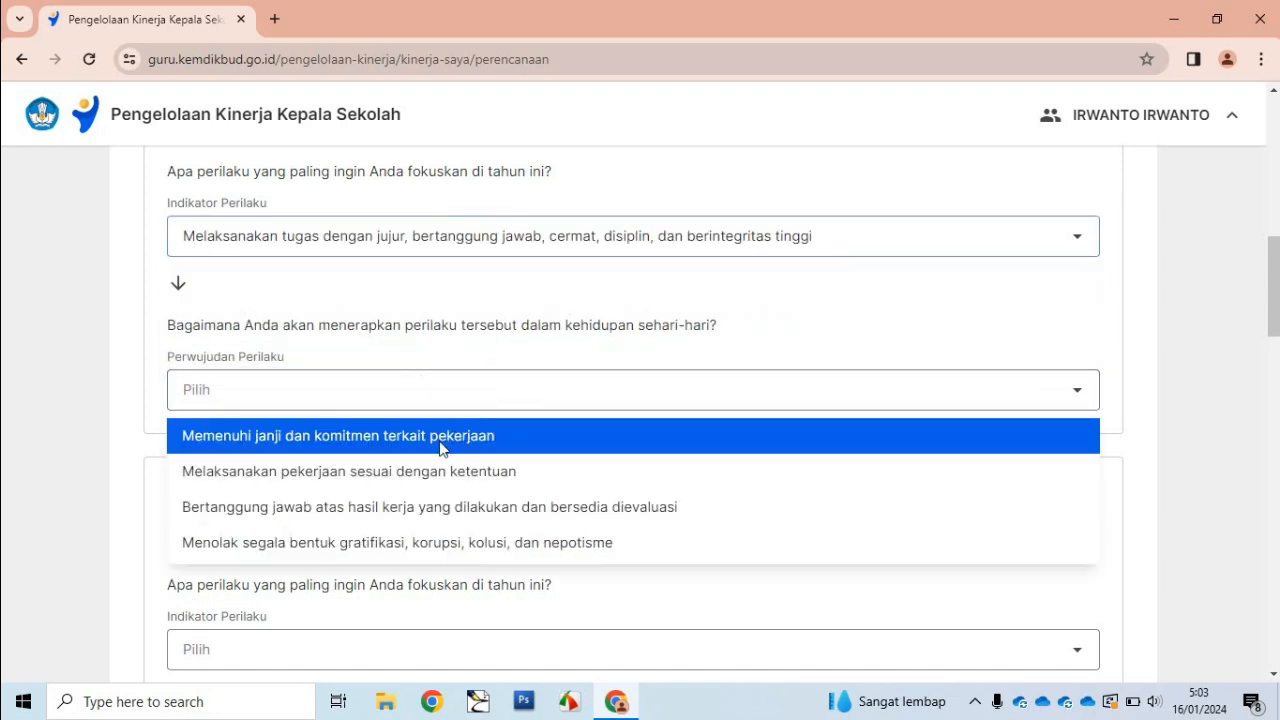
click(438, 506)
For Kompeten, choose the indicator "Membantu guru, tenaga kependidikan, orang tua" for saling belajar and the Perwujudan Perilaku "Membagikan pengetahuan dan pengalaman melalui diskusi dan dialog"
scroll(828, 258, down, 4)
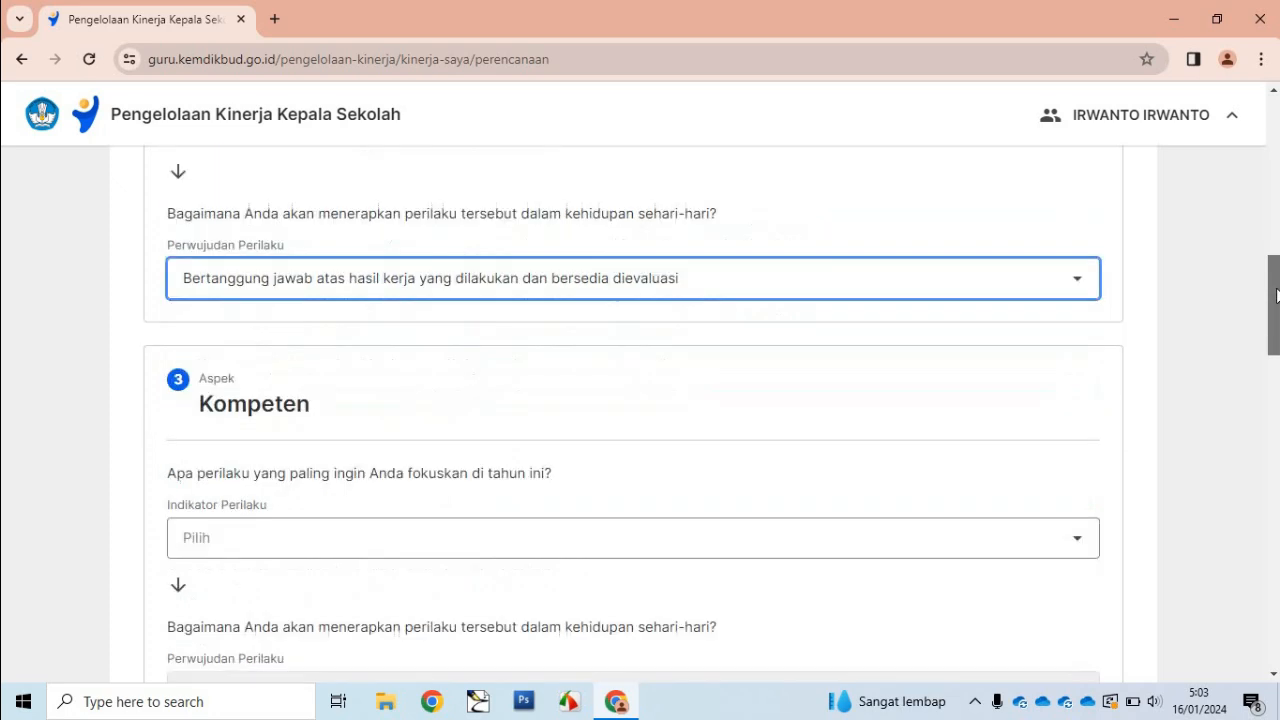
click(738, 289)
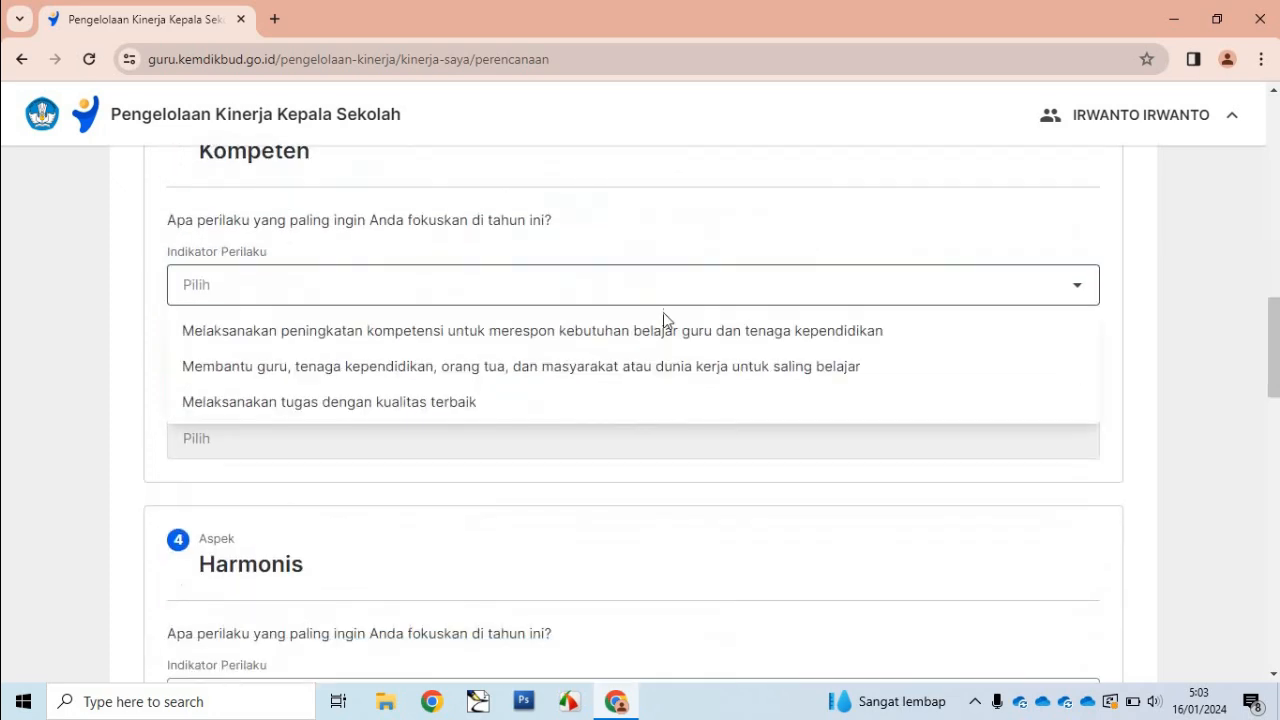
click(538, 366)
click(400, 440)
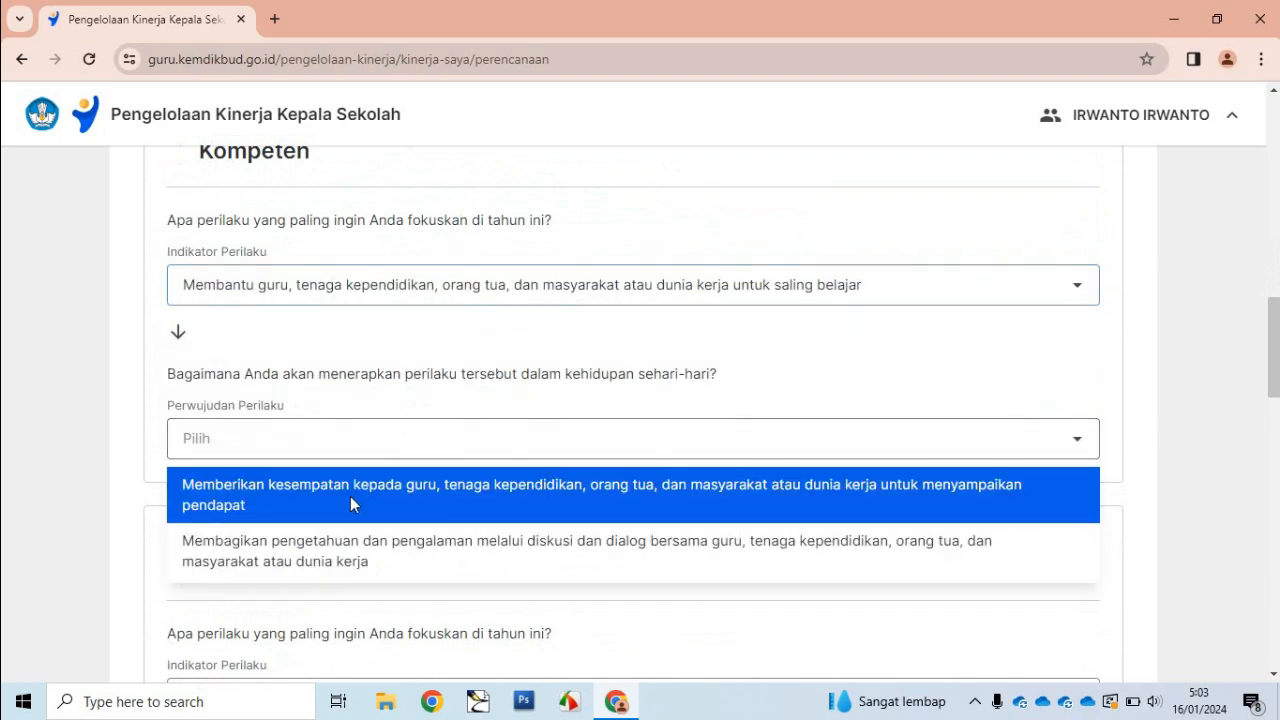
click(351, 538)
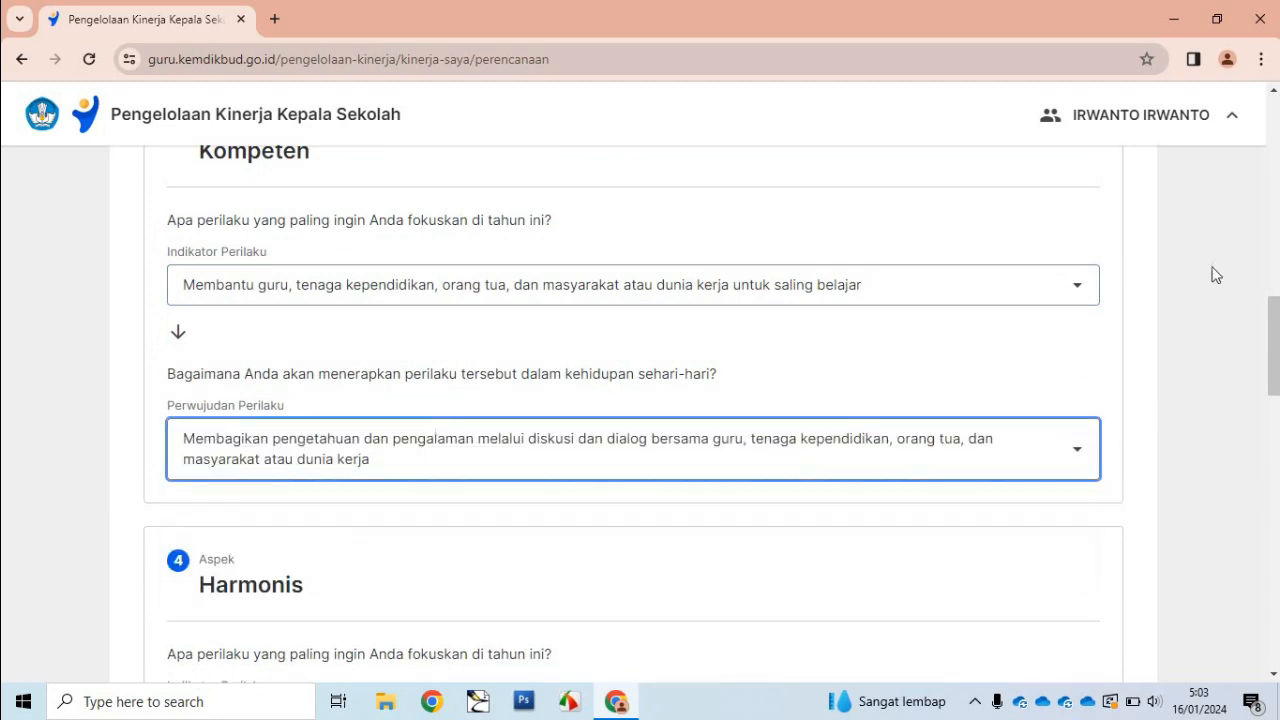
For Harmonis, choose the indicator "Menghargai setiap warga satuan sekolah apapun latar belakangnya" and the Perwujudan Perilaku "Berlaku adil kepada setiap orang"
scroll(640, 400, down, 3)
click(857, 385)
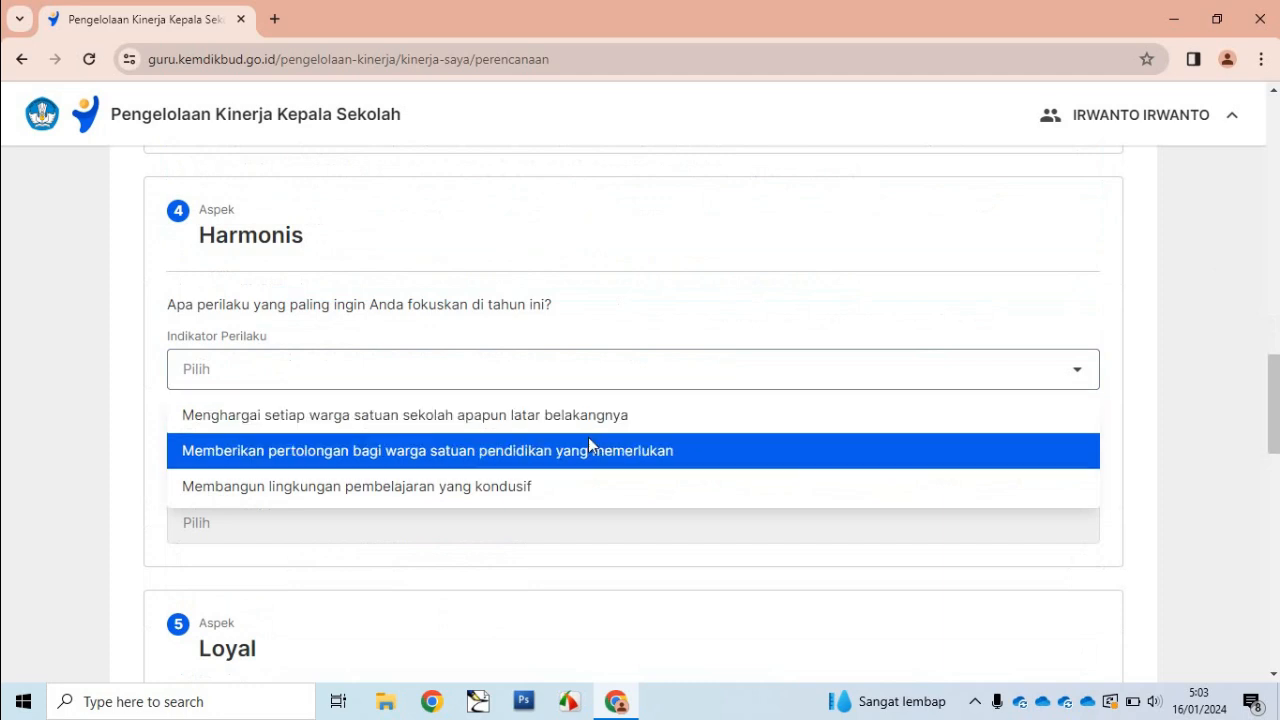
click(563, 418)
click(438, 522)
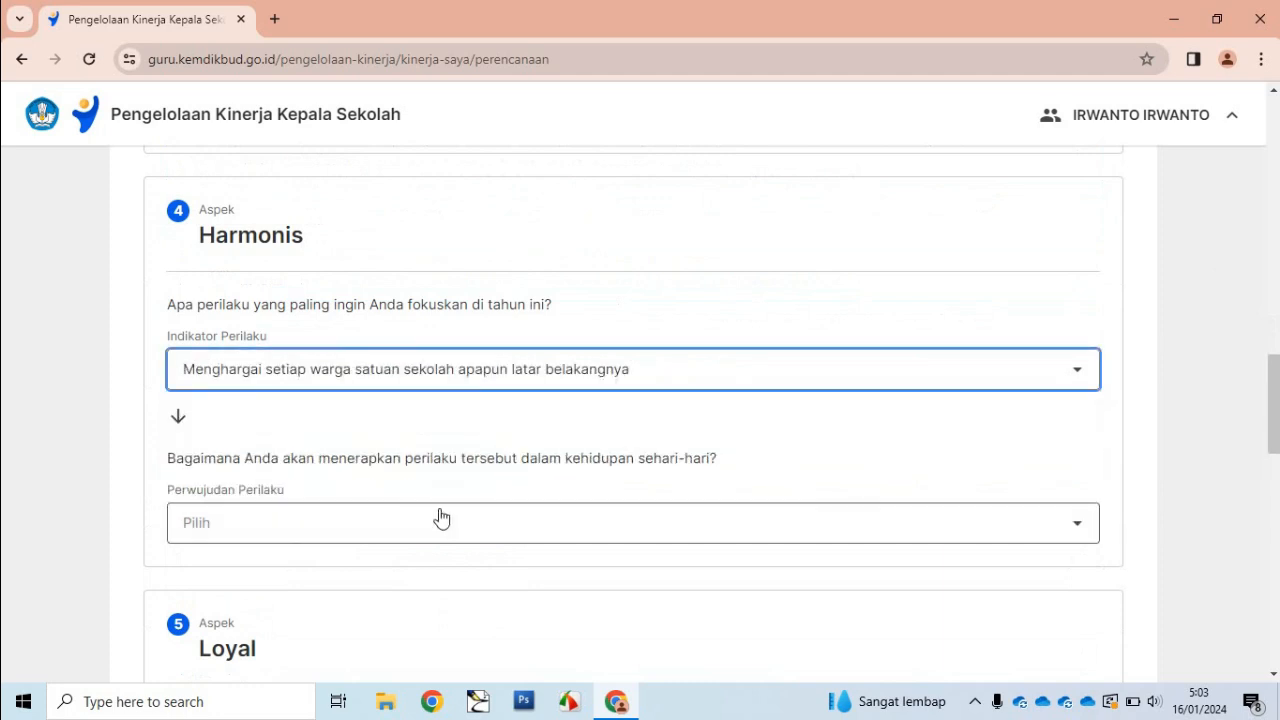
click(435, 569)
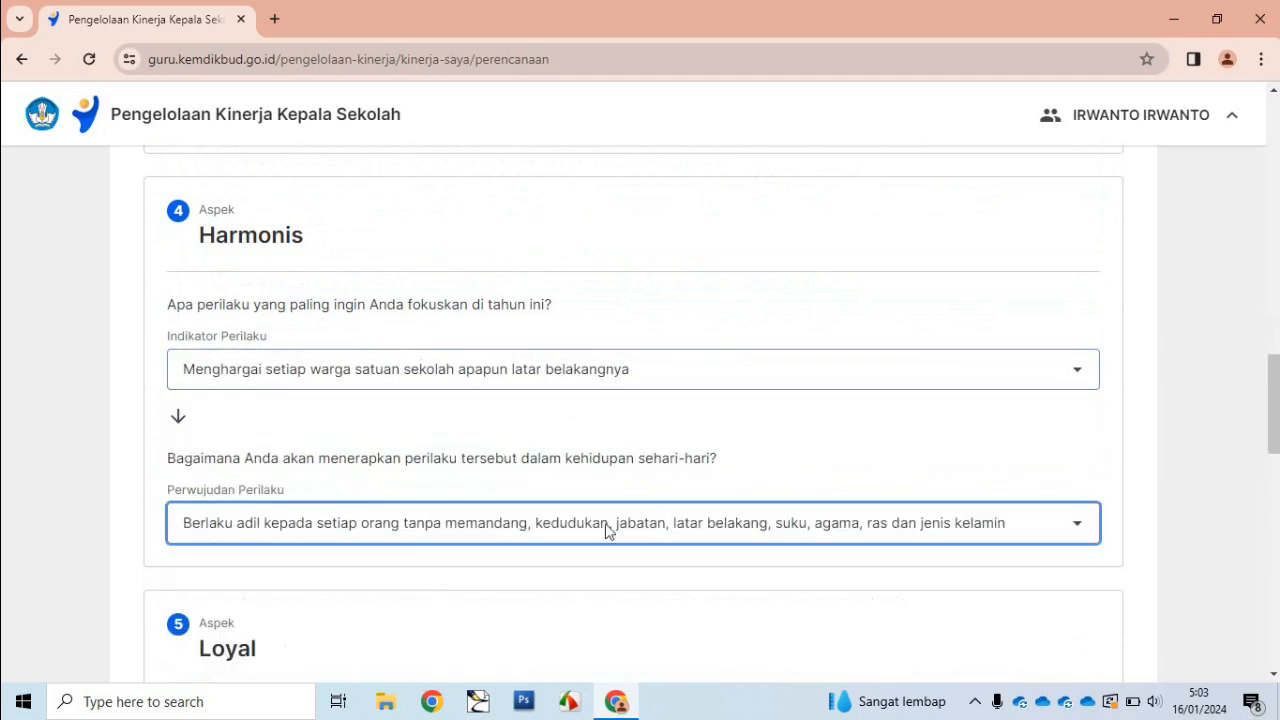
For Loyal, choose the indicator "Menjaga nama baik satuan pendidikan" and the Perwujudan Perilaku "Bersikap dan berperilaku yang melindungi nama baik serta citra satuan pendidikan"
scroll(1255, 490, down, 5)
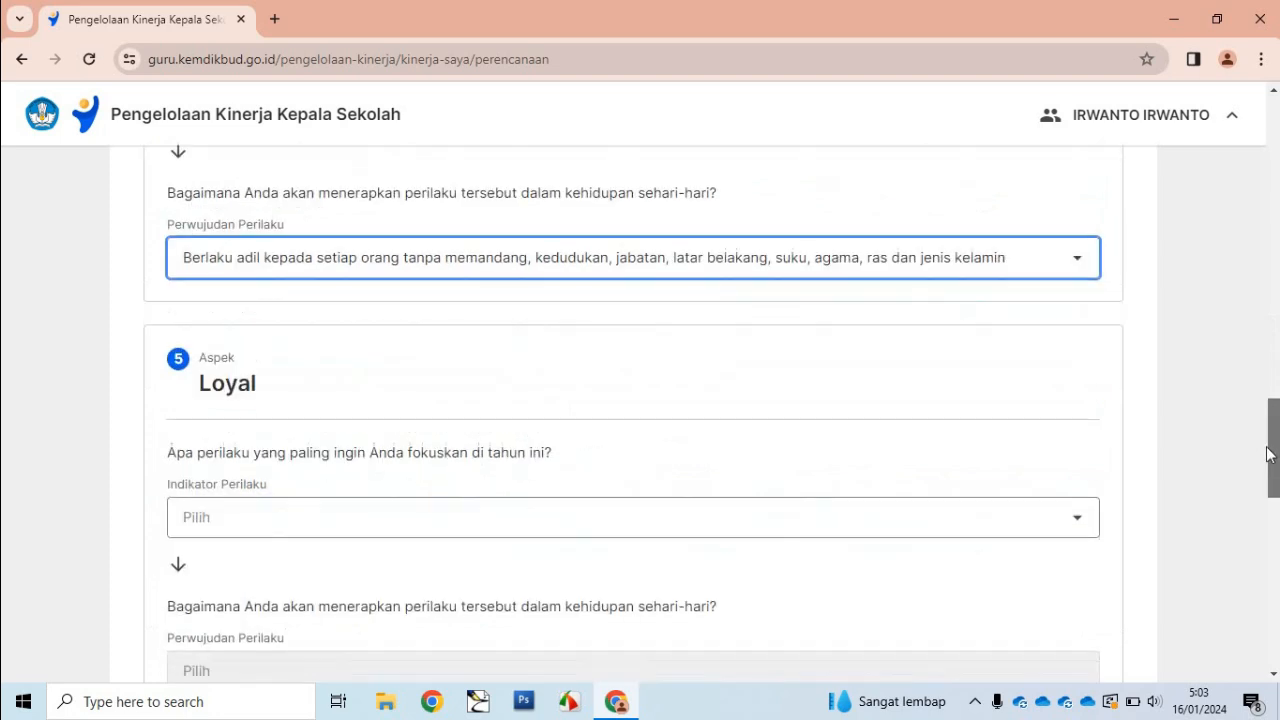
click(754, 251)
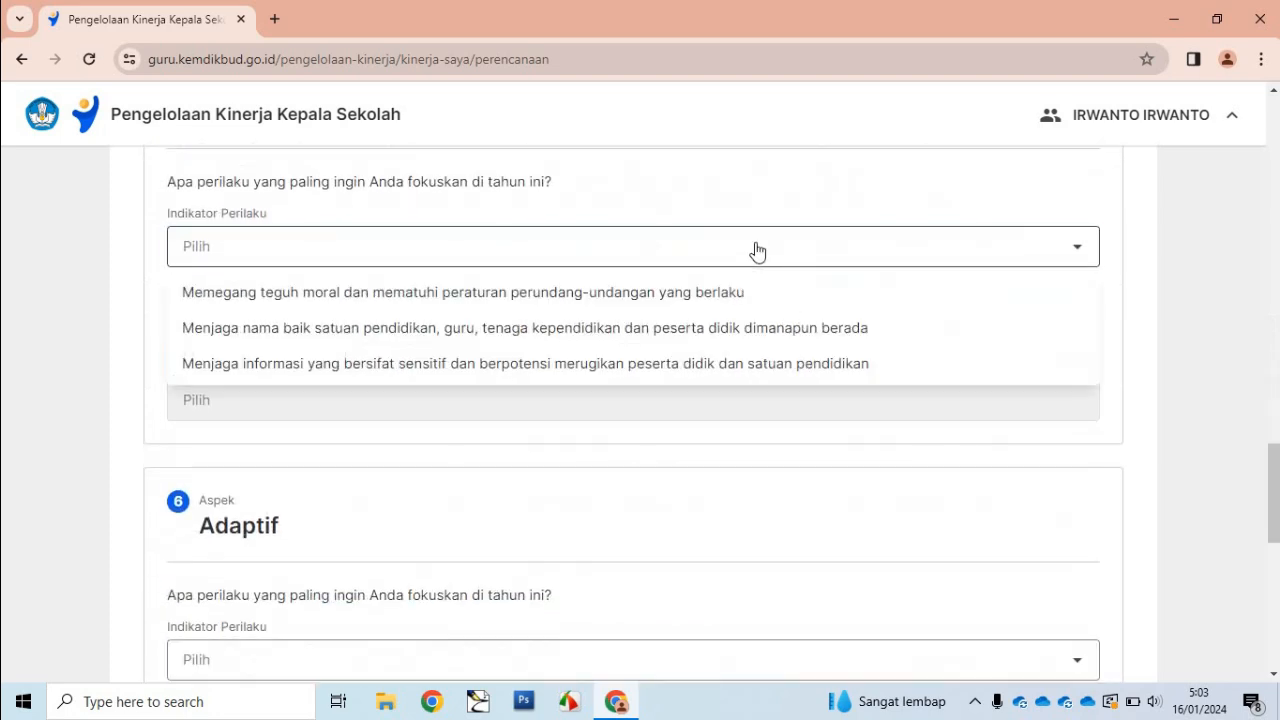
click(583, 328)
click(491, 421)
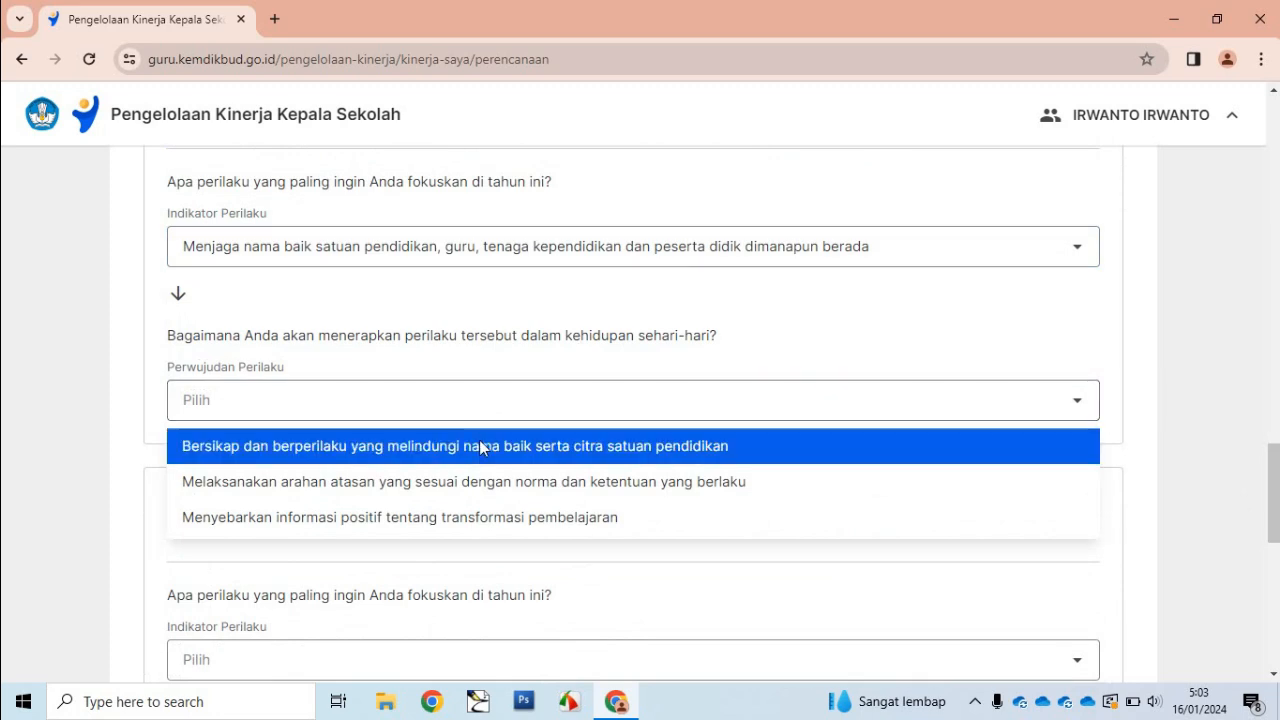
click(480, 447)
For Adaptif, choose the indicator "Terus berinovasi dan mengembangkan kreativitas" and the Perwujudan Perilaku "Membuat inovasi yang mendukung tujuan satuan pendidikan secara konsisten"
drag(1276, 497, 1275, 554)
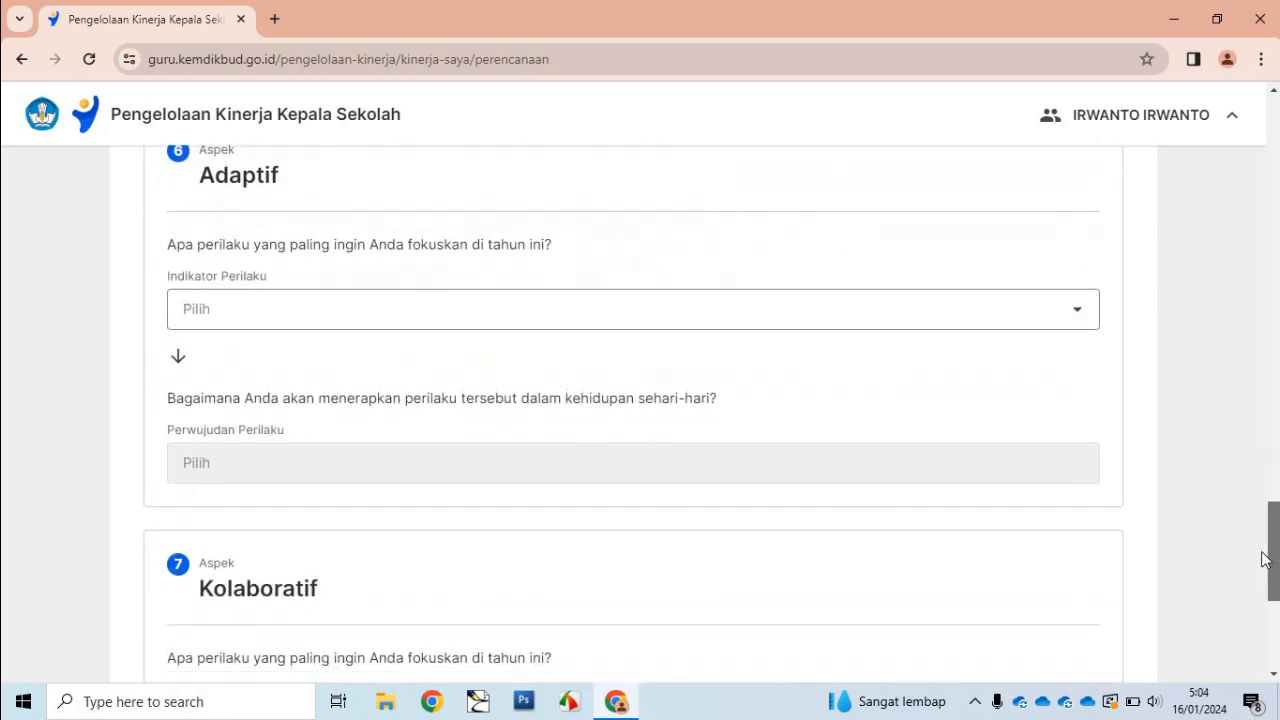
click(606, 326)
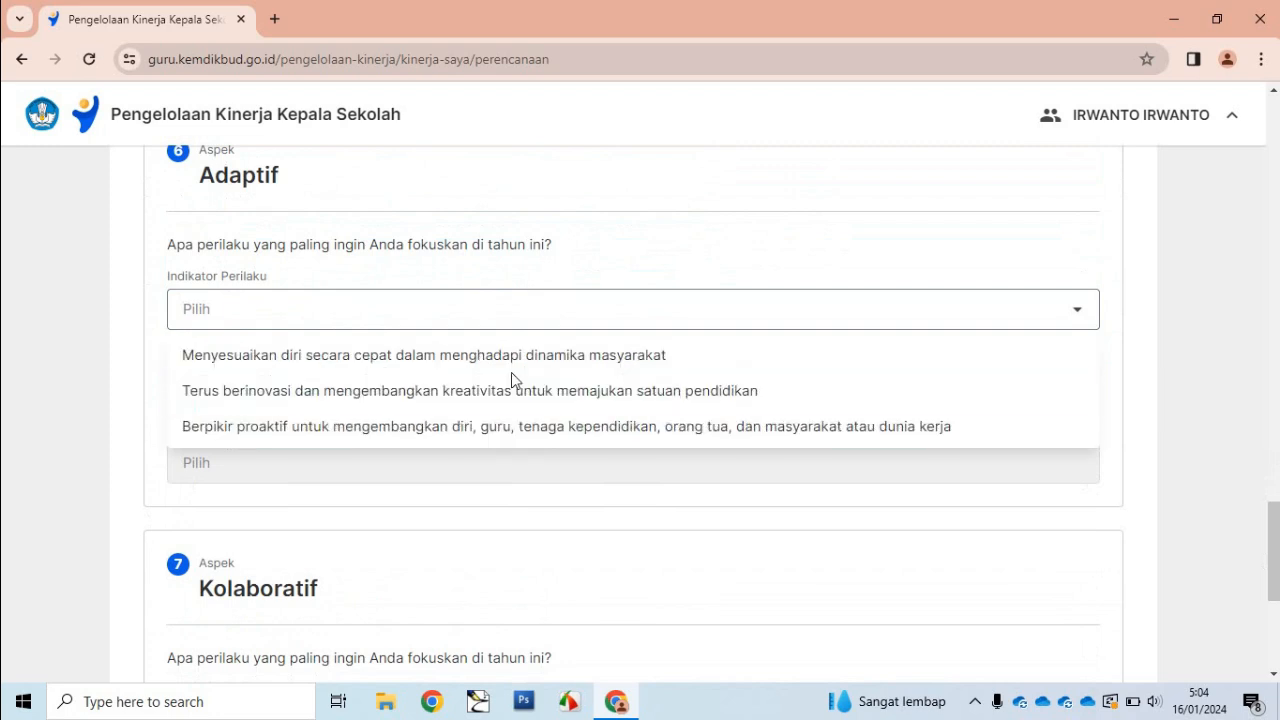
click(456, 390)
click(413, 468)
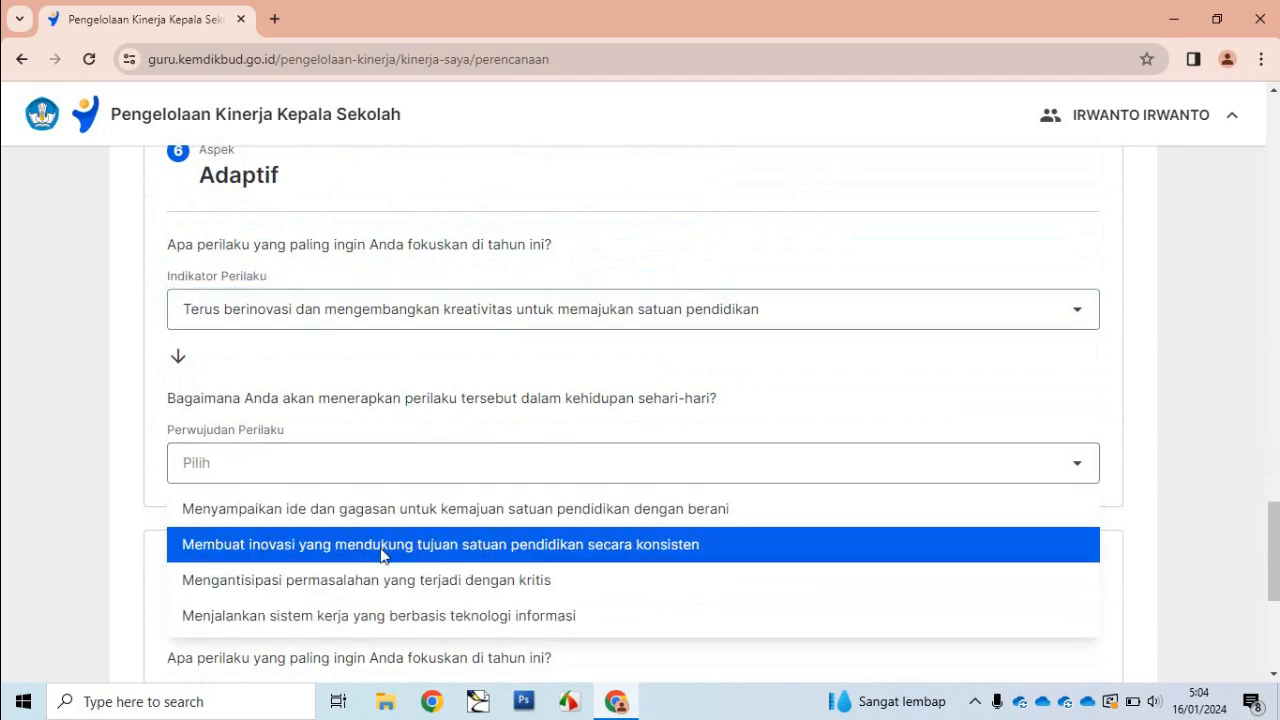
click(381, 546)
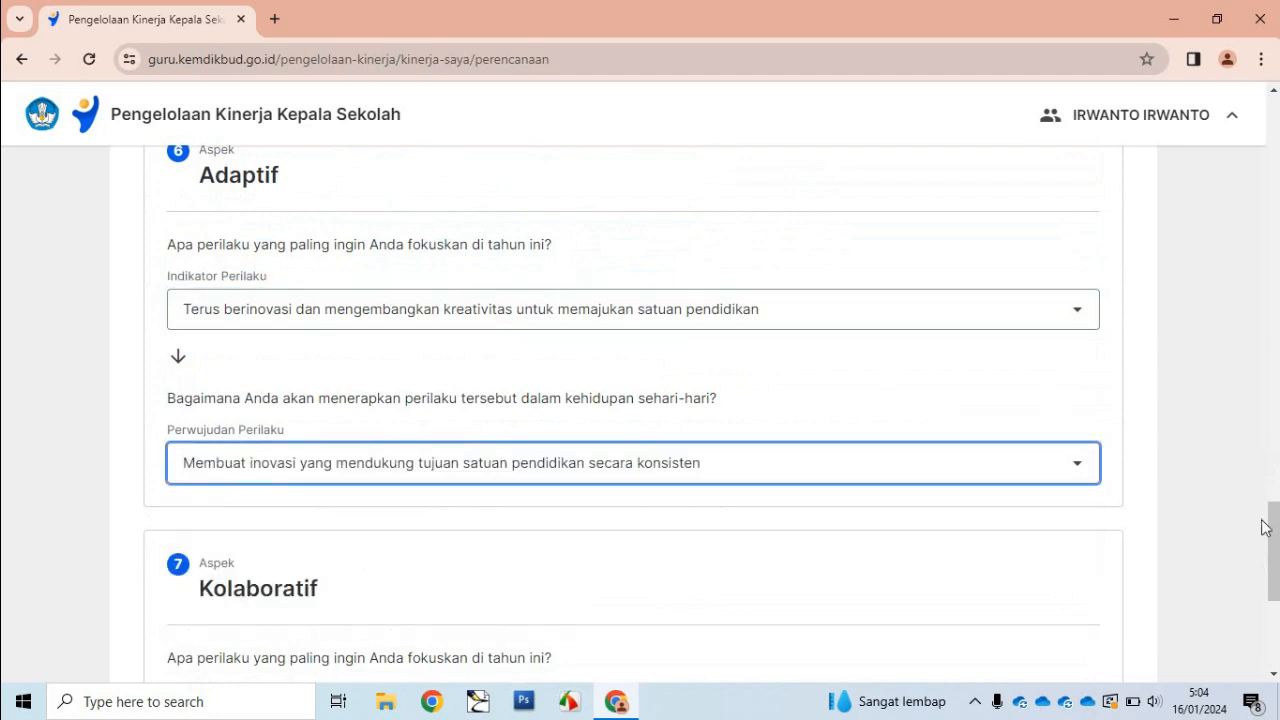
For Kolaboratif, choose the indicator "Memberi kesempatan kepada warga satuan pendidikan" and the Perwujudan Perilaku "Membagi tugas, tanggung jawab, hak dan kewajiban"
drag(1274, 541, 1270, 598)
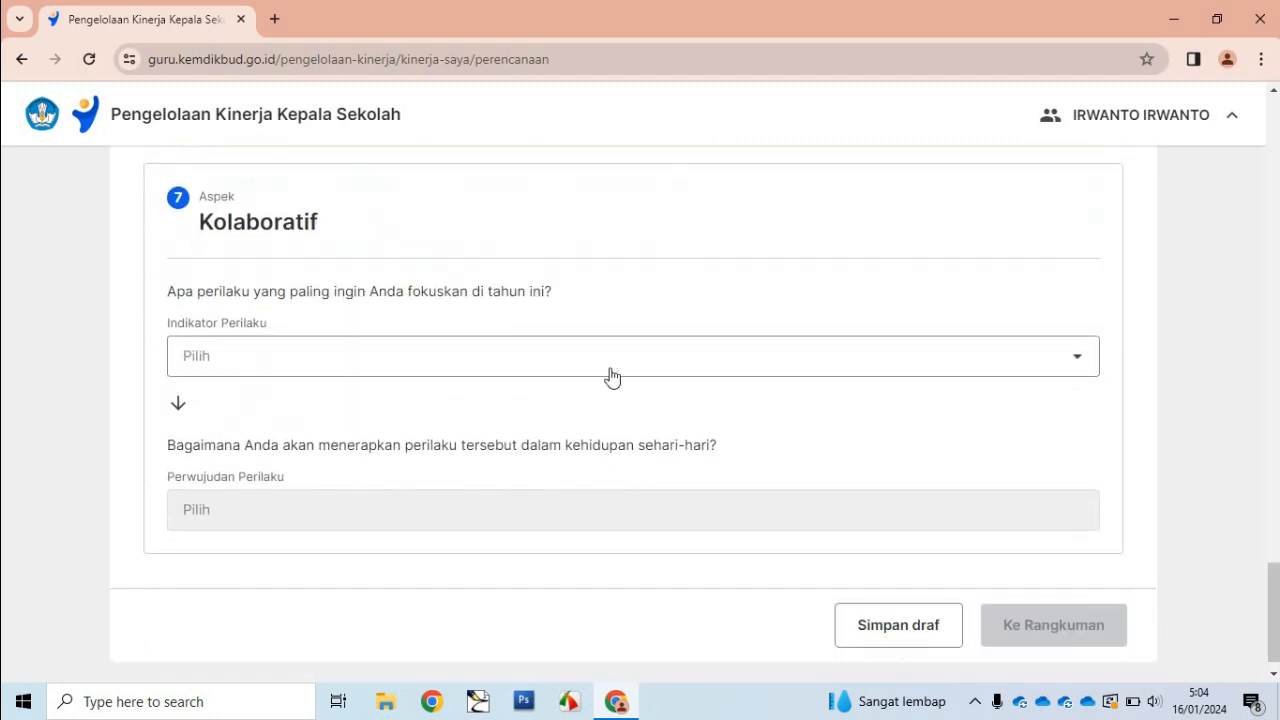
click(561, 352)
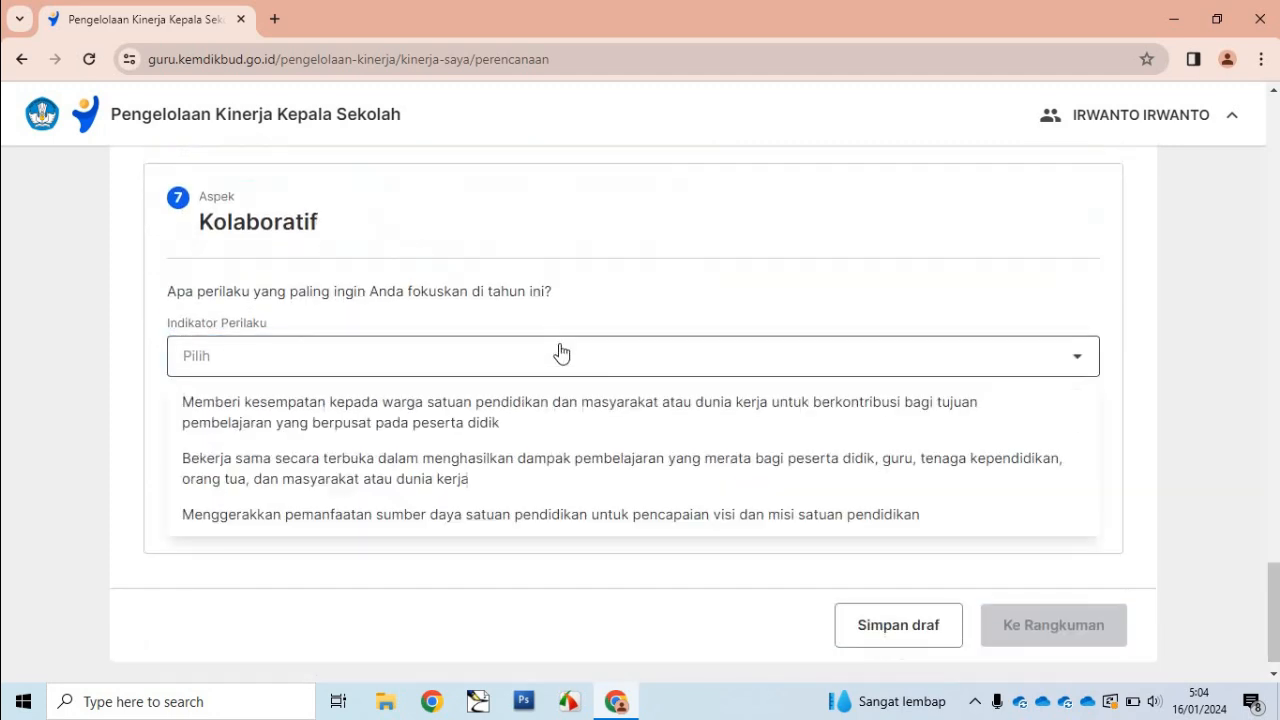
click(436, 423)
click(376, 538)
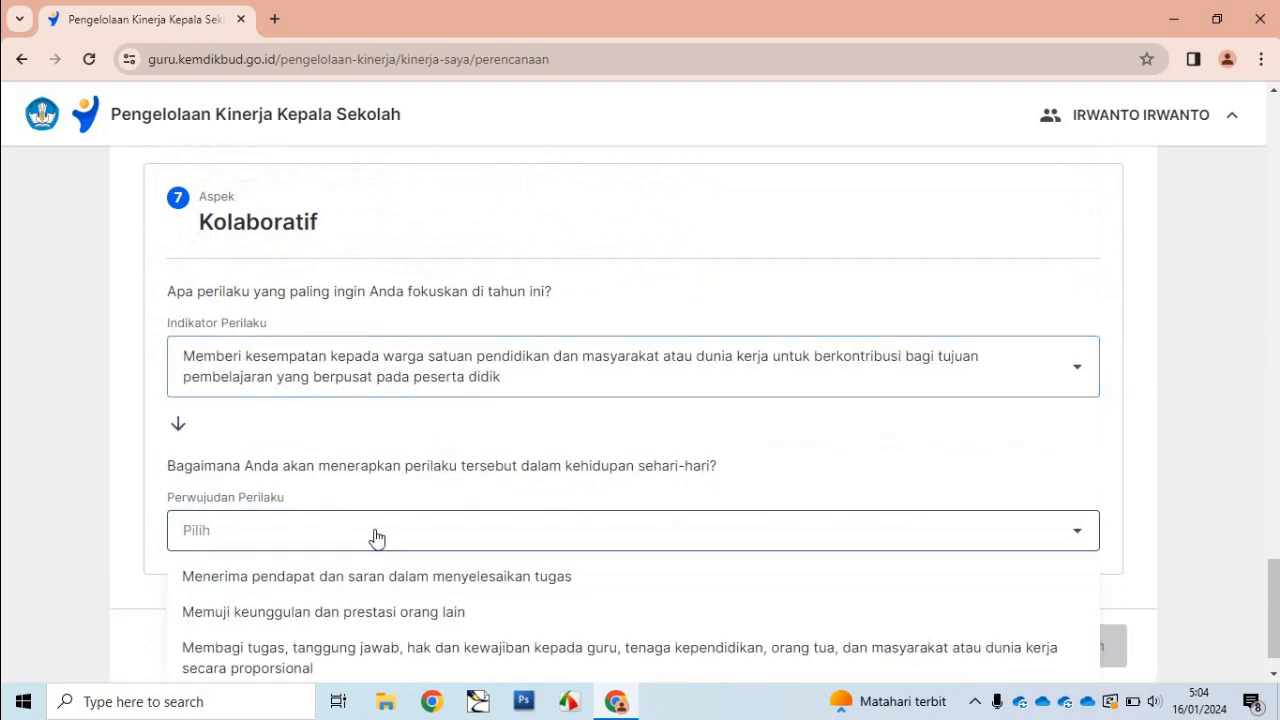
click(339, 643)
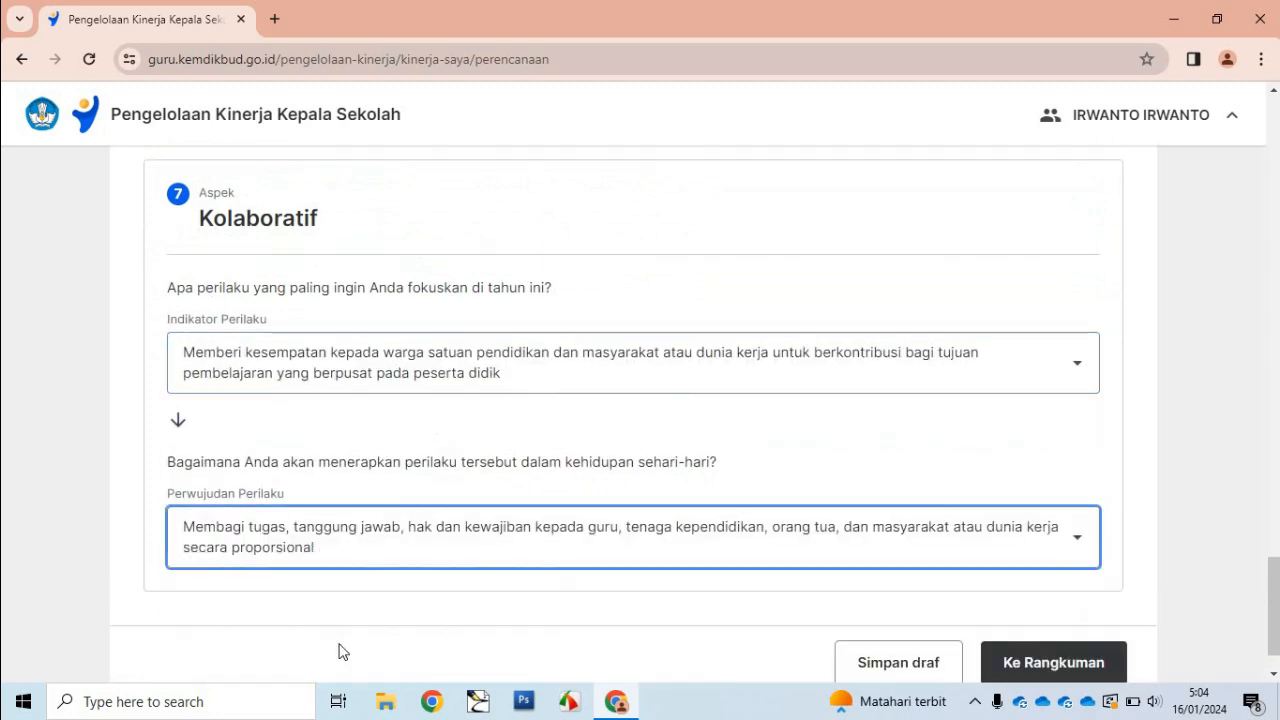
Proceed to the Rangkuman and review all Hasil Kerja Utama items and the Perilaku Kerja table through to the end
mouse_move(1273, 606)
mouse_down()
mouse_move(1234, 309)
mouse_move(1262, 122)
mouse_move(1275, 620)
mouse_up()
click(1051, 597)
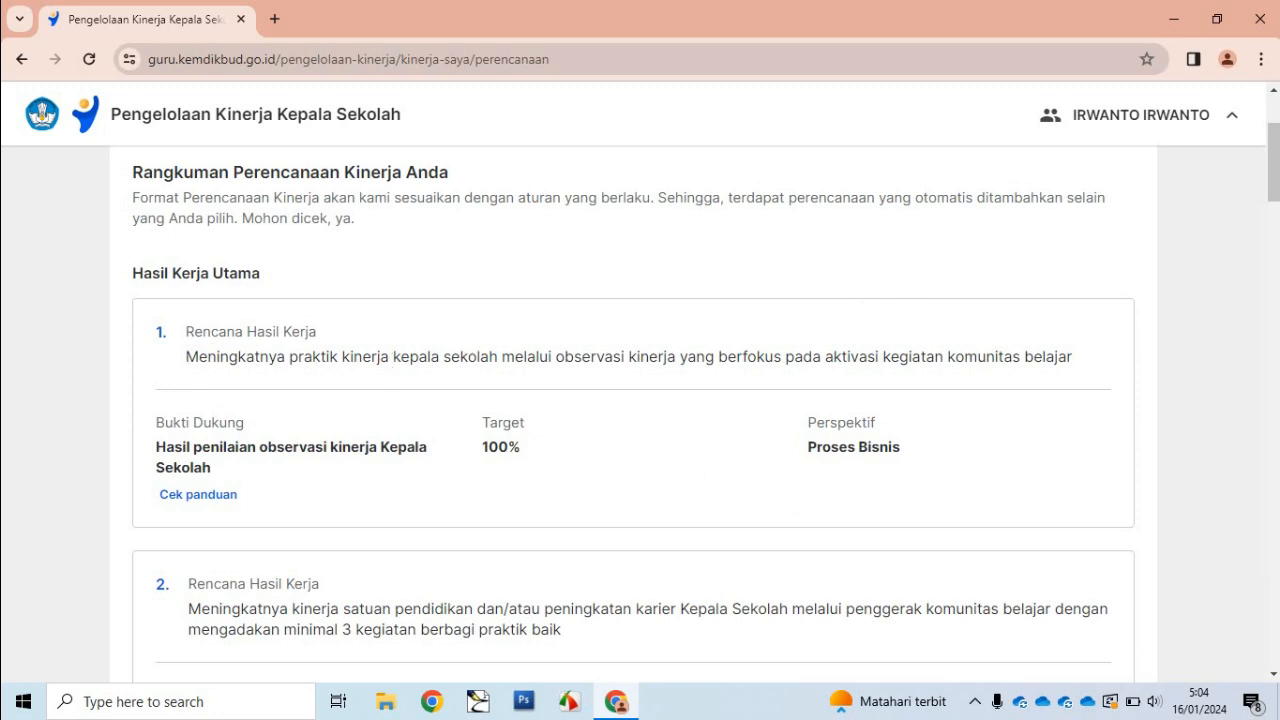
drag(1273, 174, 1272, 357)
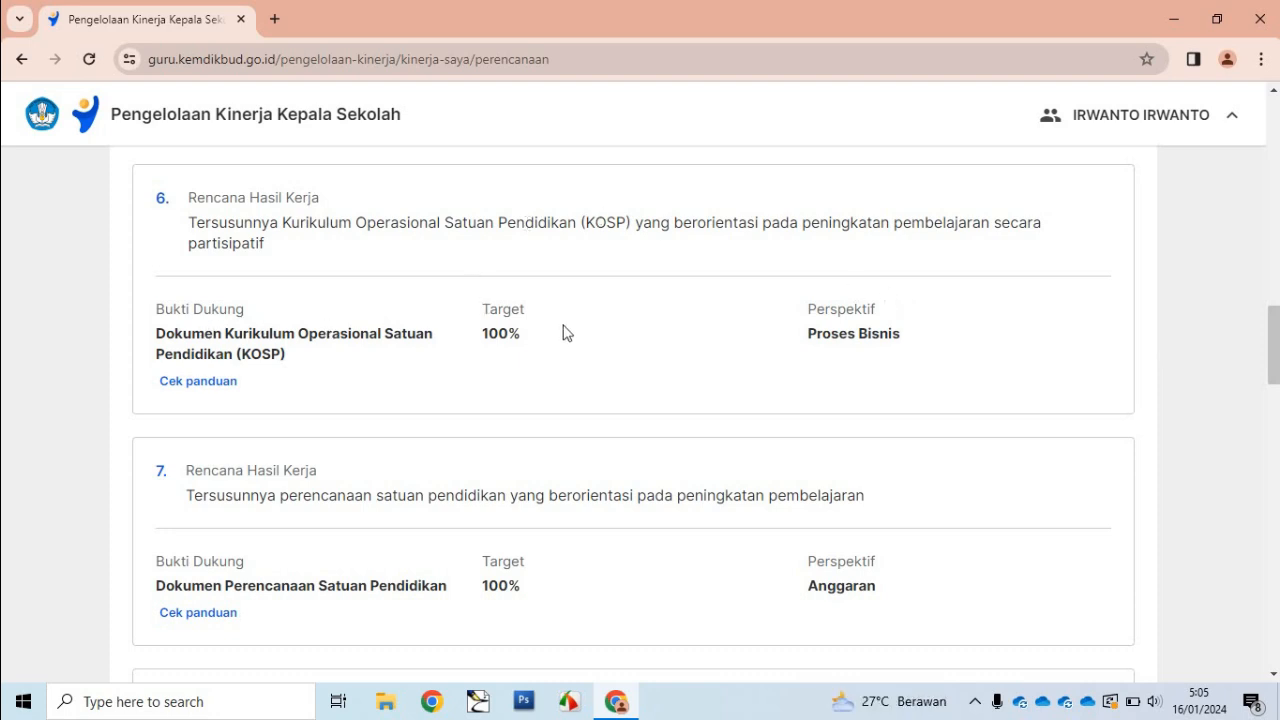
drag(1274, 342, 1275, 380)
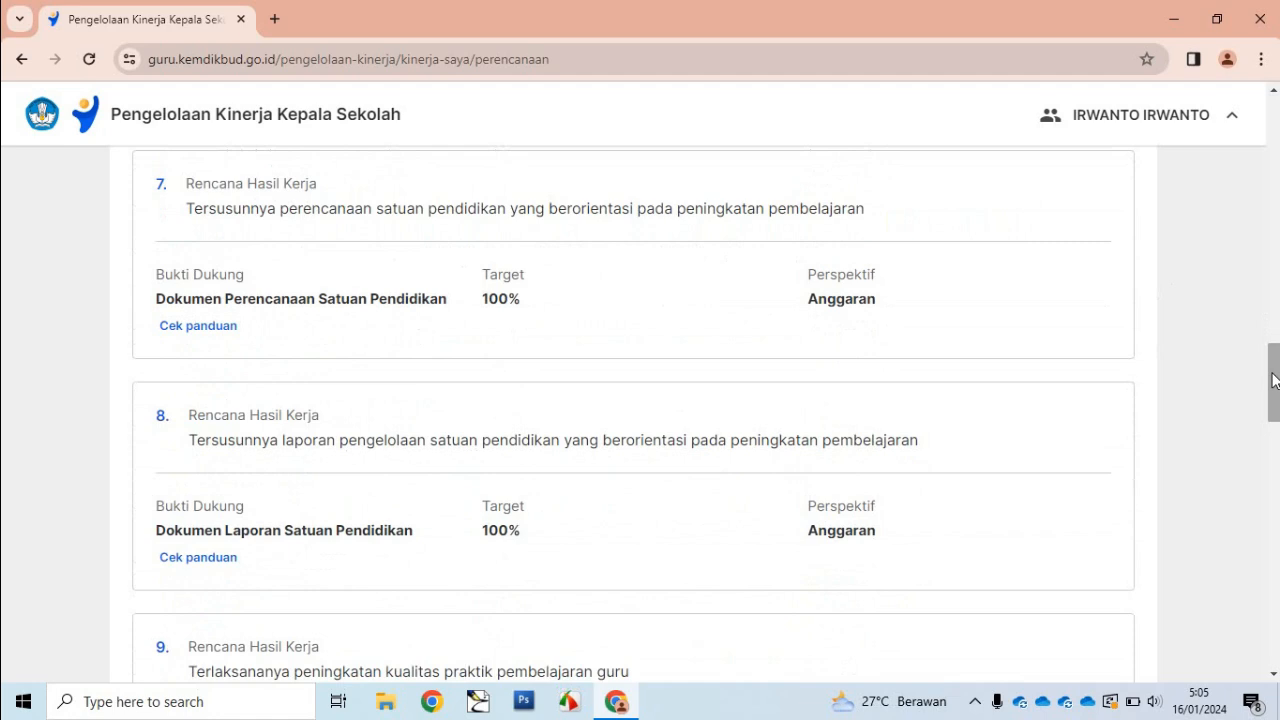
drag(1275, 380, 1273, 411)
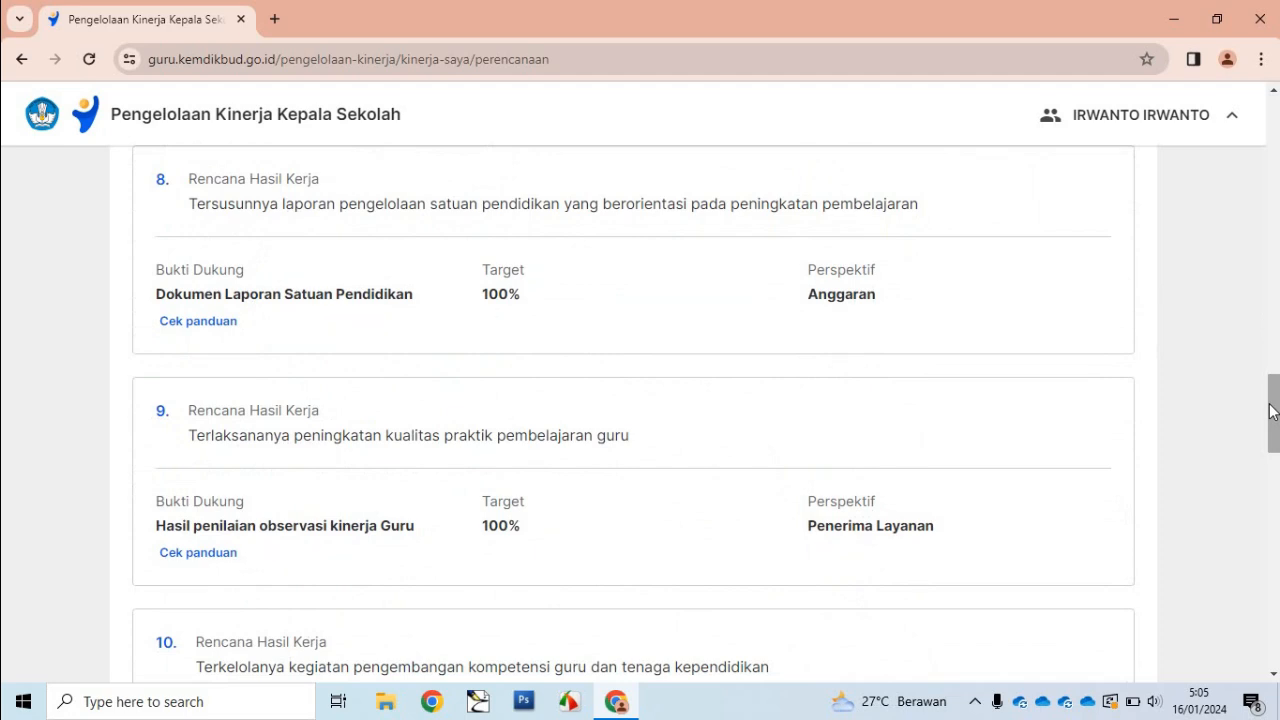
drag(1273, 411, 1274, 441)
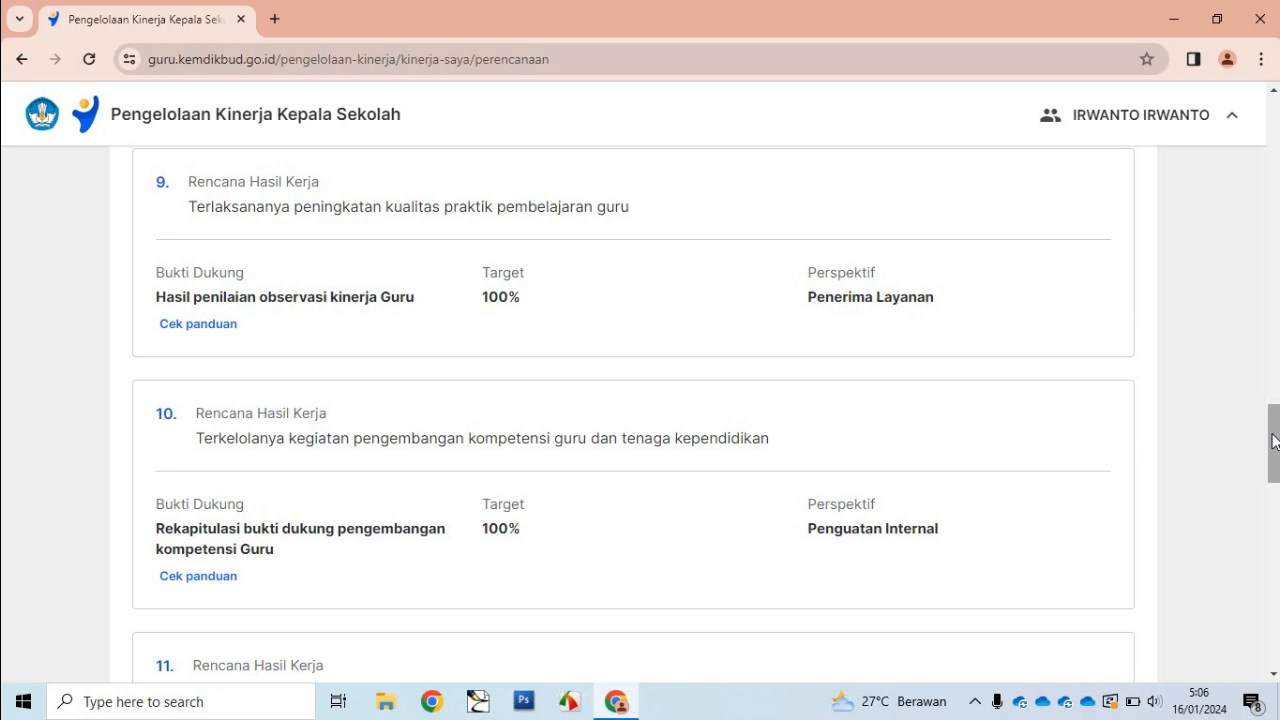
drag(1273, 441, 1272, 487)
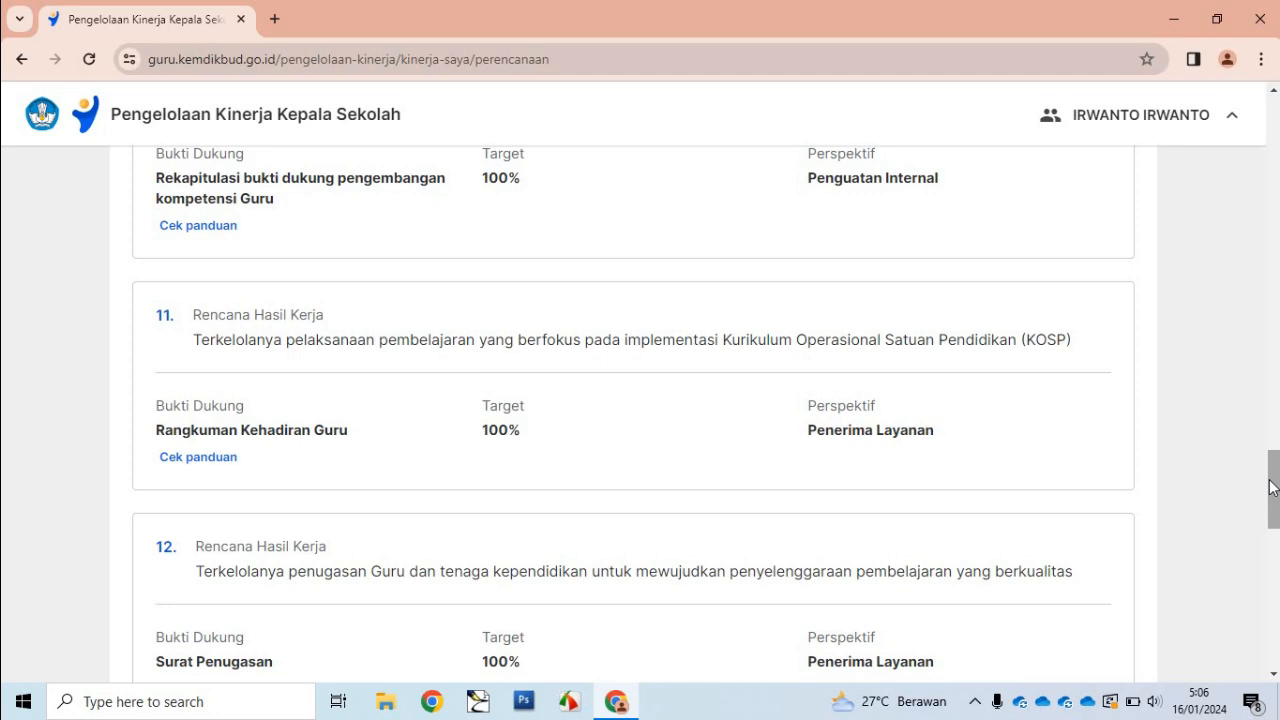
drag(1272, 488, 1272, 524)
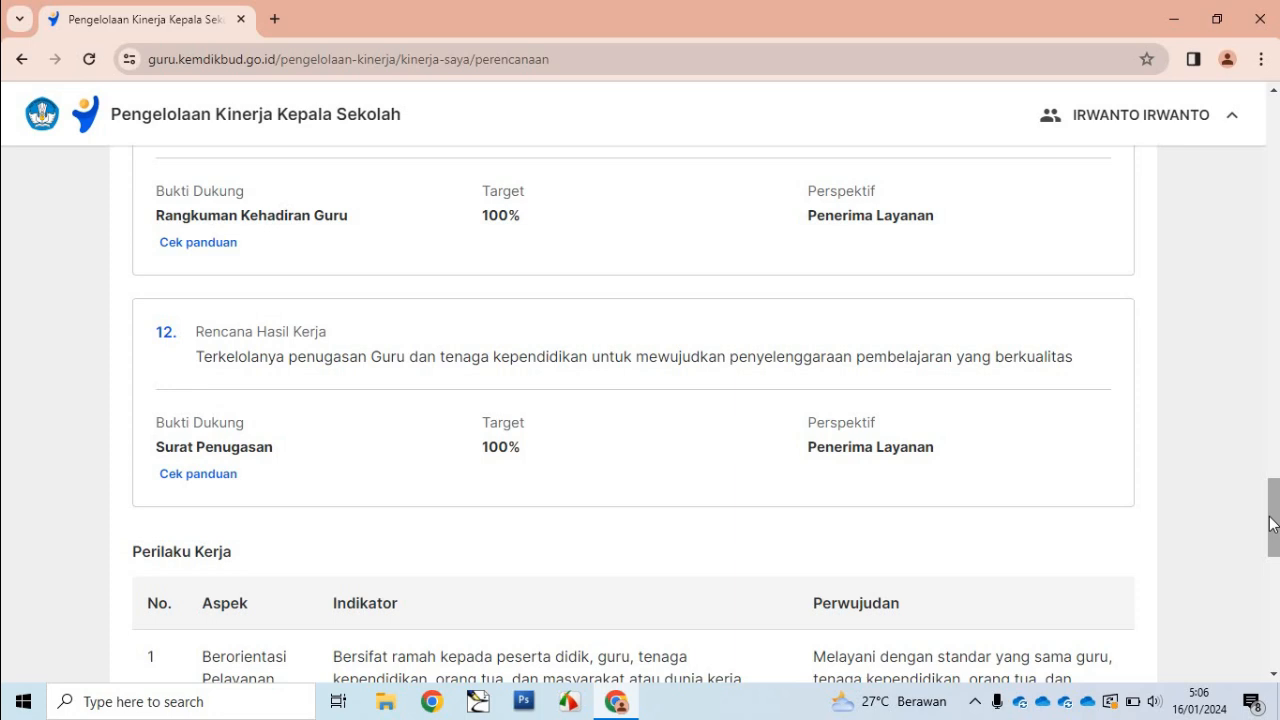
drag(1272, 523, 1270, 646)
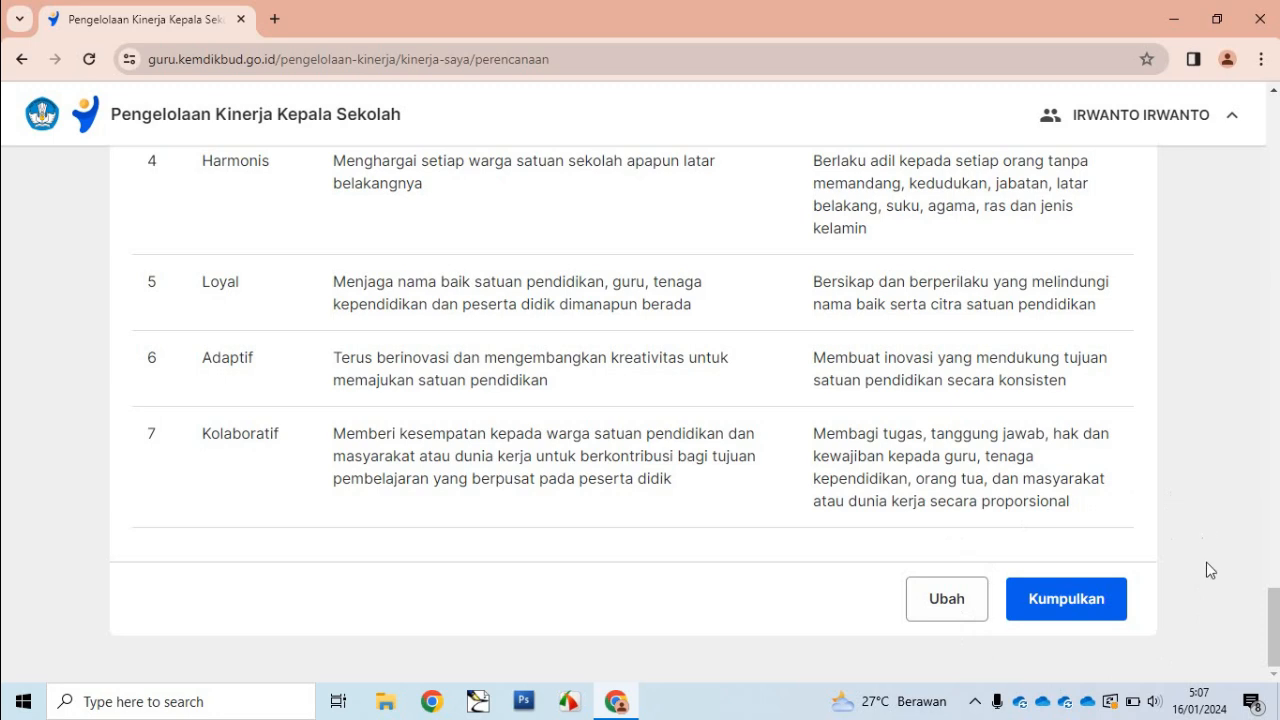
Reopen the plan for changes from the Rangkuman and save it as a draft from the Praktik Kinerja stage
click(946, 599)
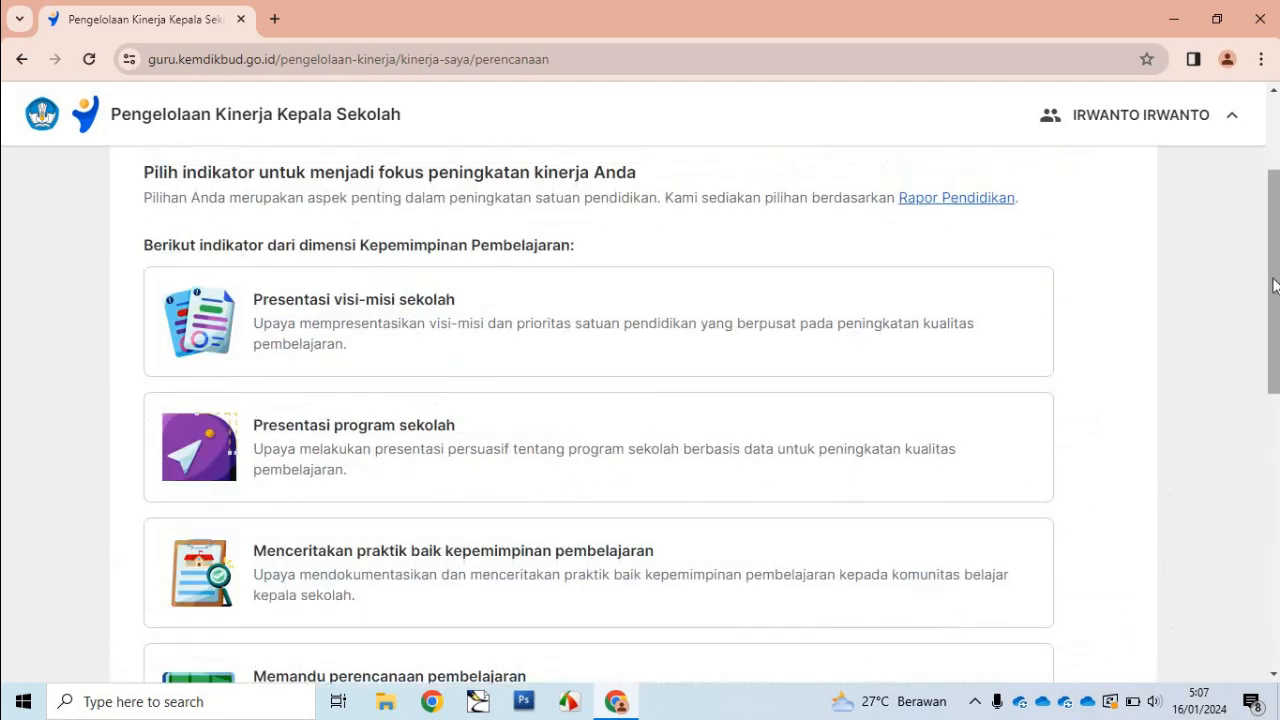
drag(1274, 285, 1263, 572)
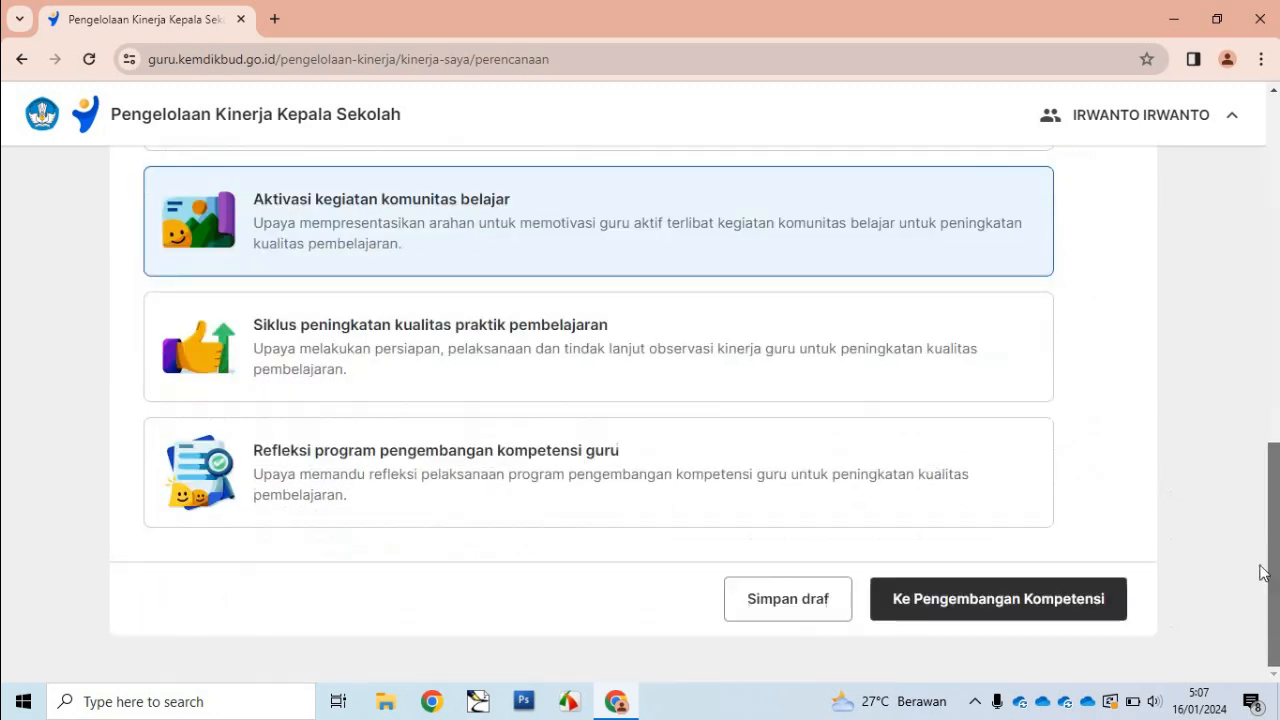
click(786, 605)
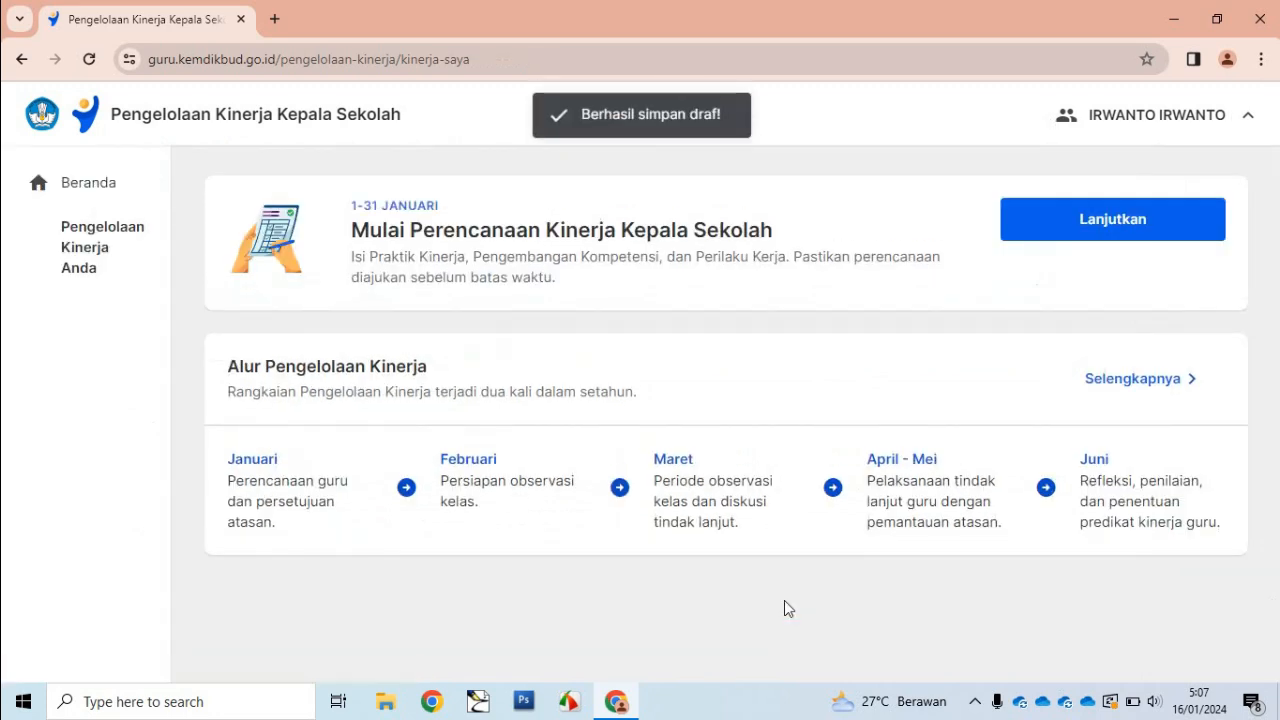
Continue the saved plan, switch the Praktik Kinerja indicator to "Refleksi pengelolaan kurikulum sekolah" and save the draft
click(1107, 224)
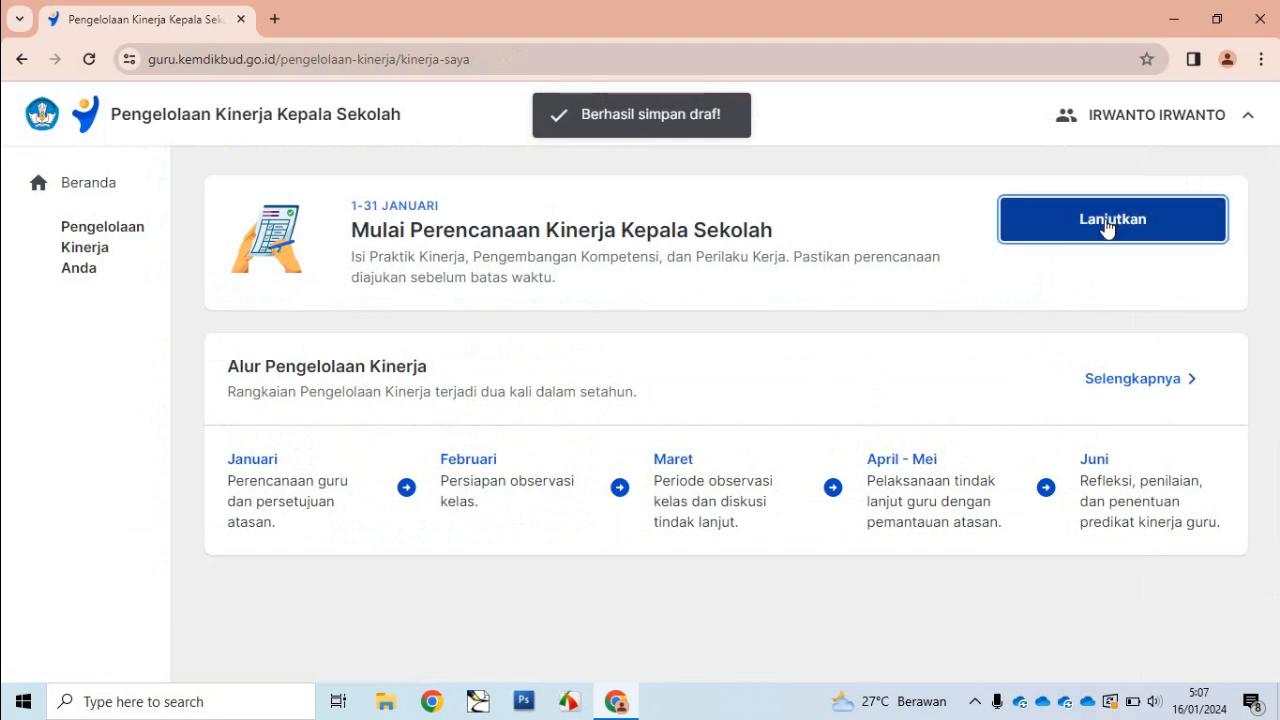
drag(1275, 252, 1237, 503)
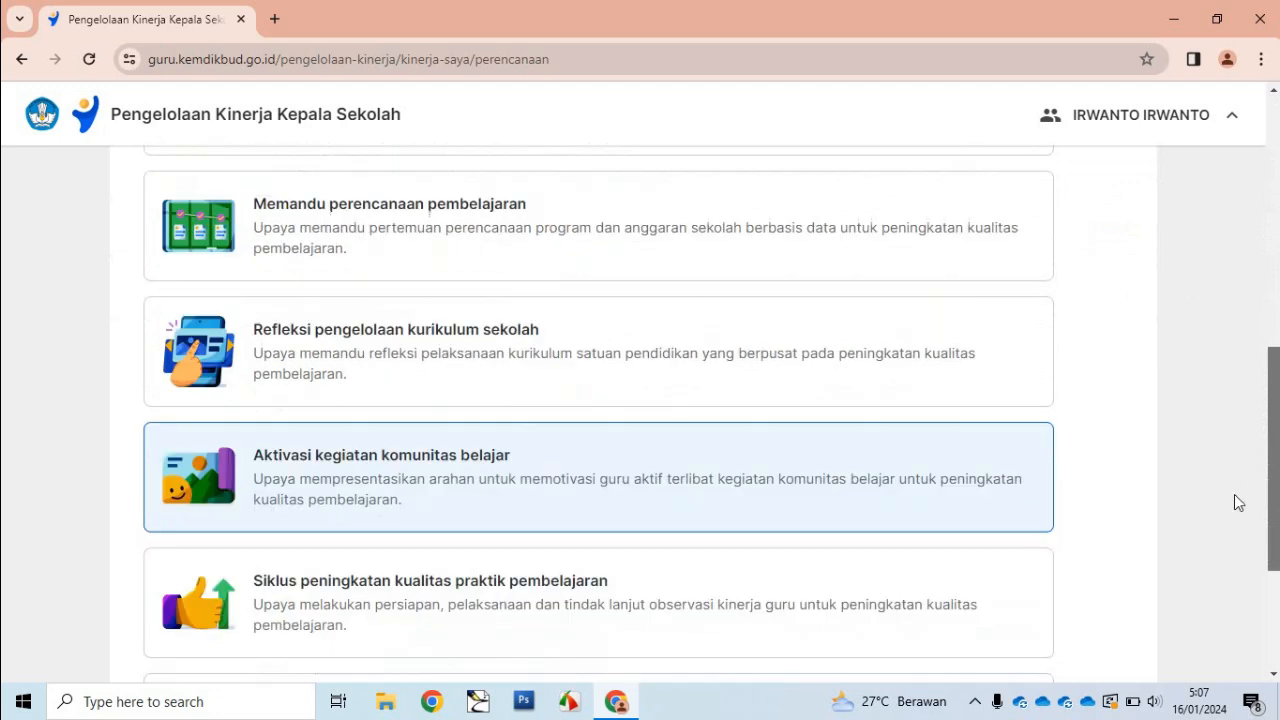
click(310, 360)
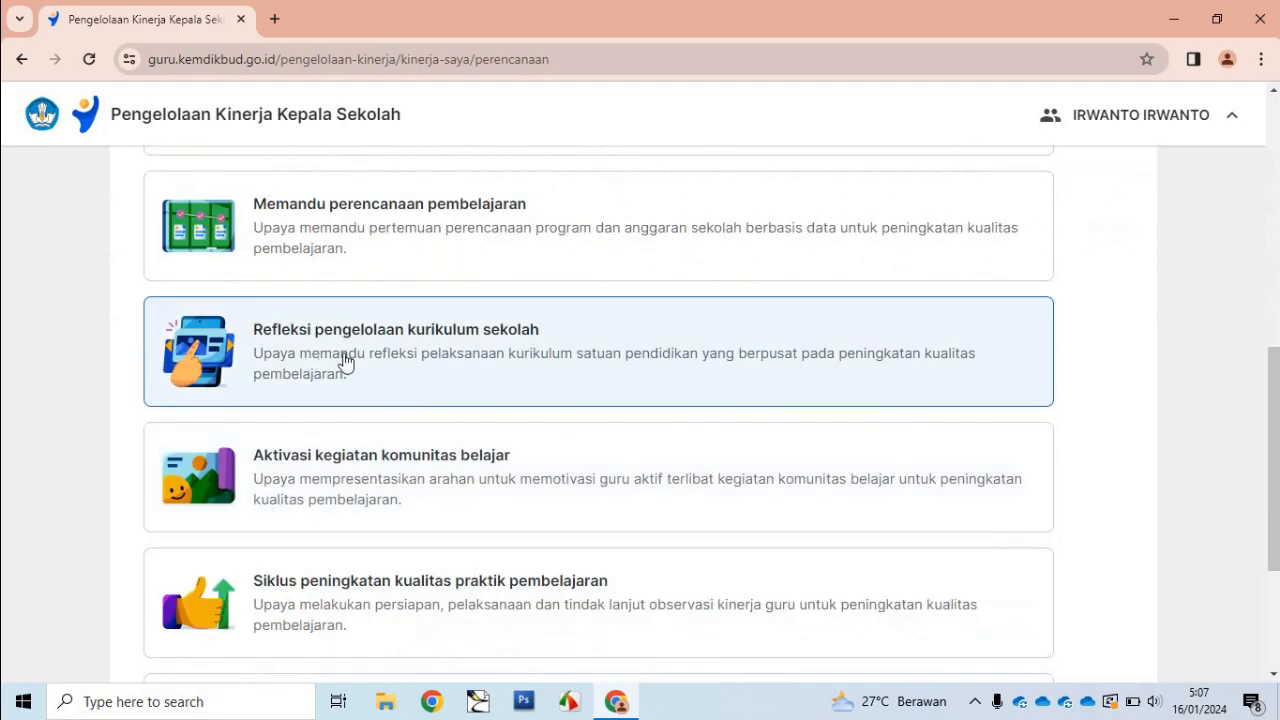
scroll(1272, 446, down, 1)
scroll(1272, 446, down, 3)
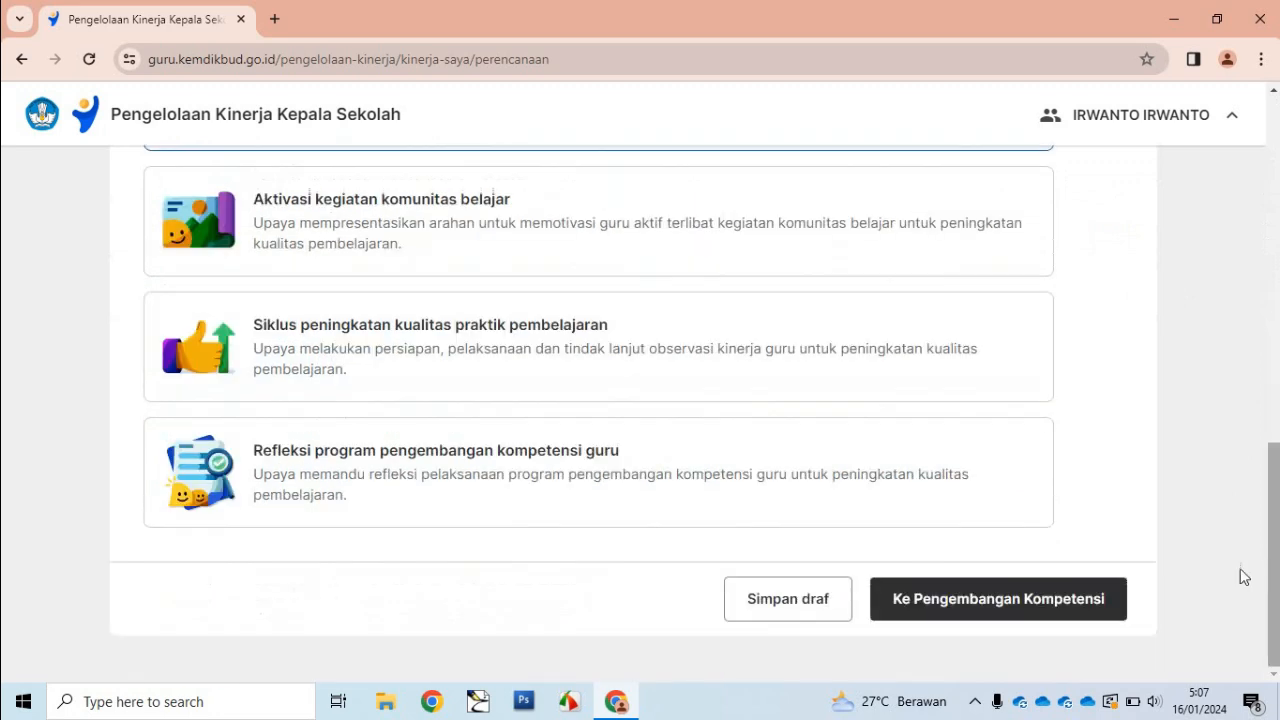
click(760, 600)
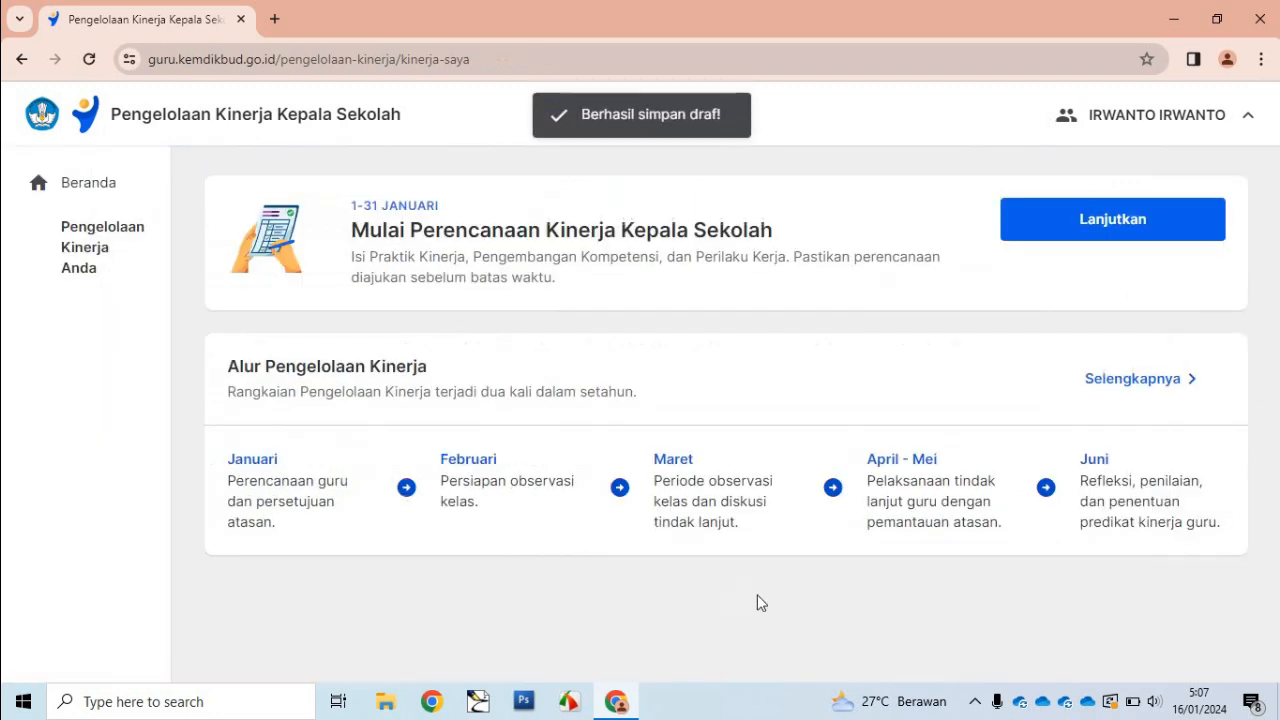
Continue the saved plan, set the Praktik Kinerja indicator to "Aktivasi kegiatan komunitas belajar" and save the draft
click(1102, 226)
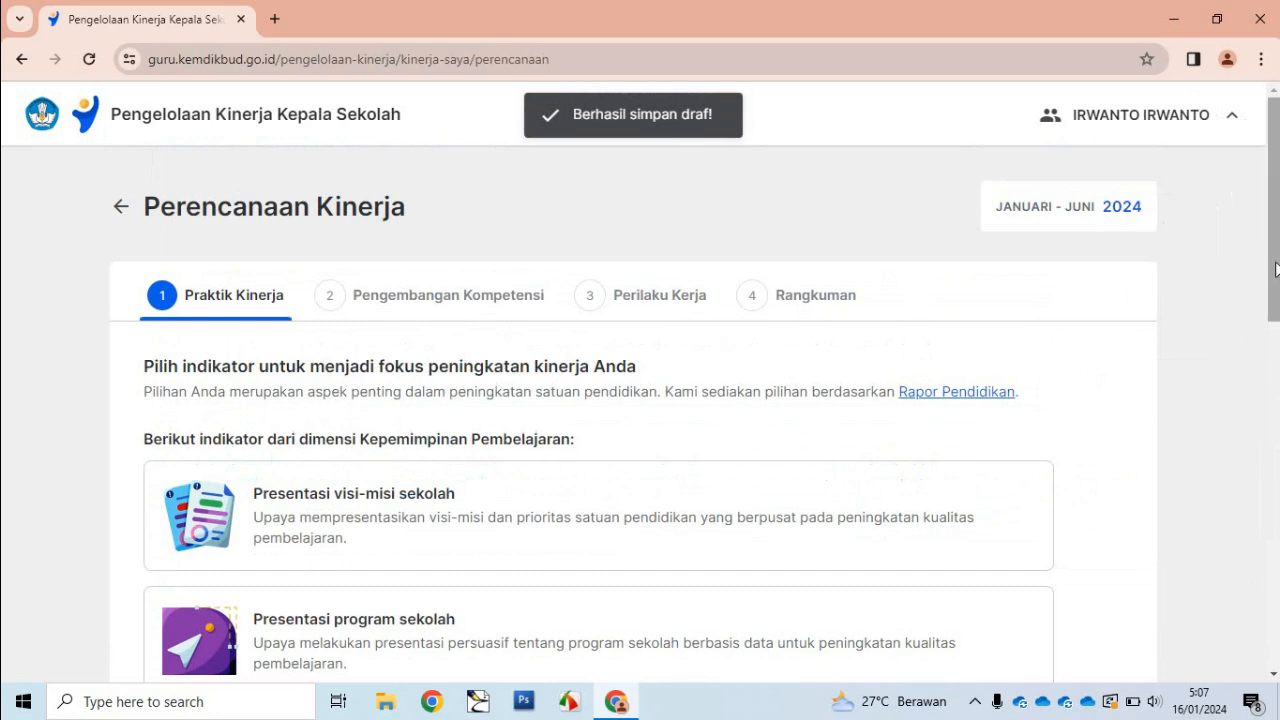
scroll(1272, 416, down, 4)
drag(1272, 416, 1268, 514)
click(365, 498)
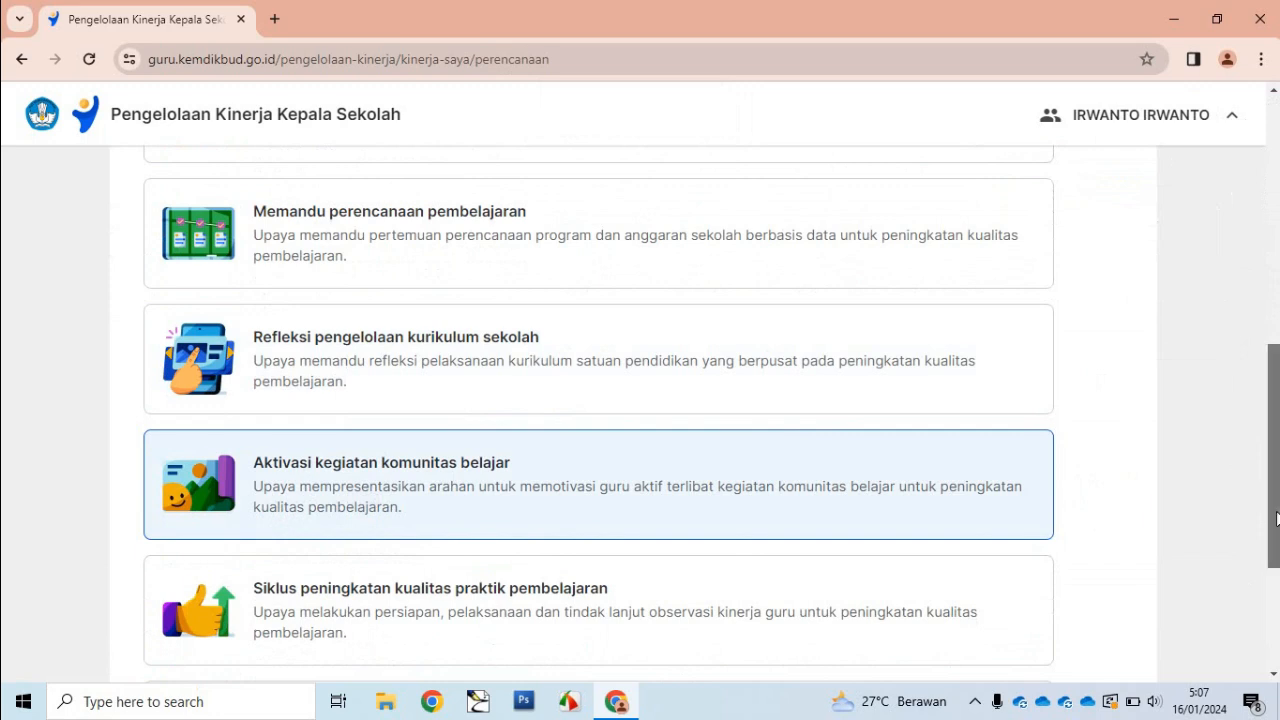
drag(1274, 517, 1274, 622)
click(824, 606)
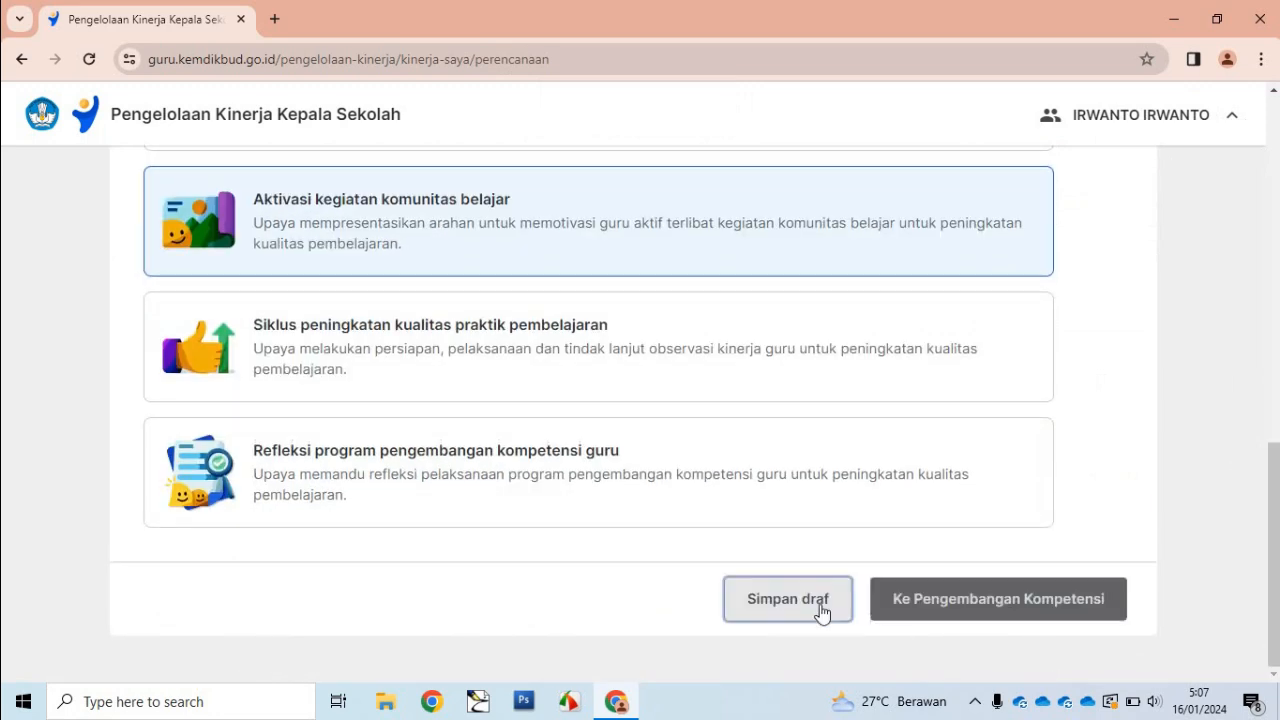